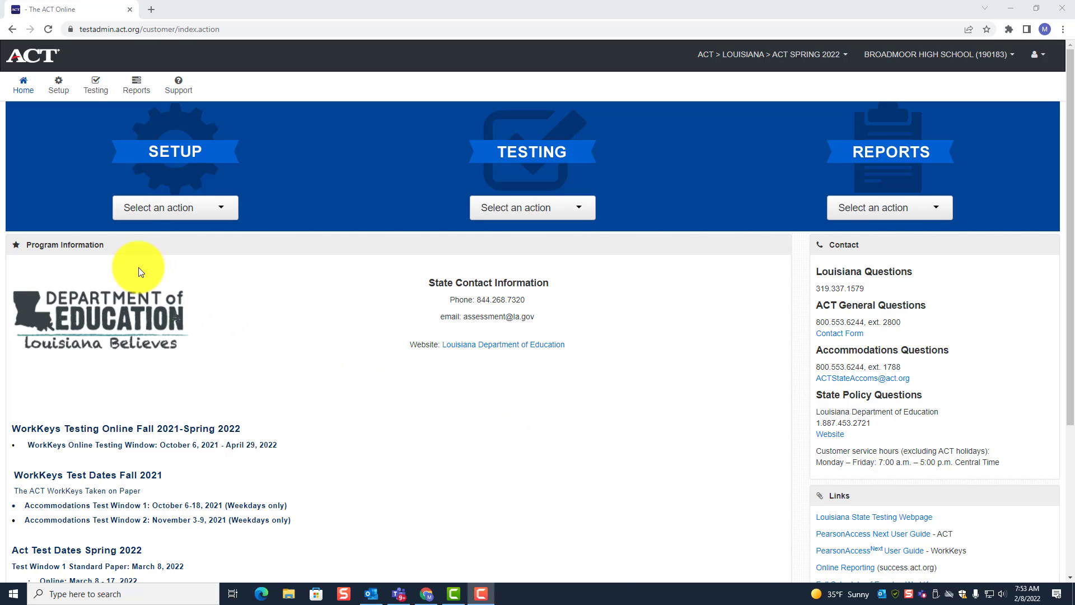
Step: Go to Orders & Shipment Tracking and open the initial order's details in an enlarged view
click(65, 96)
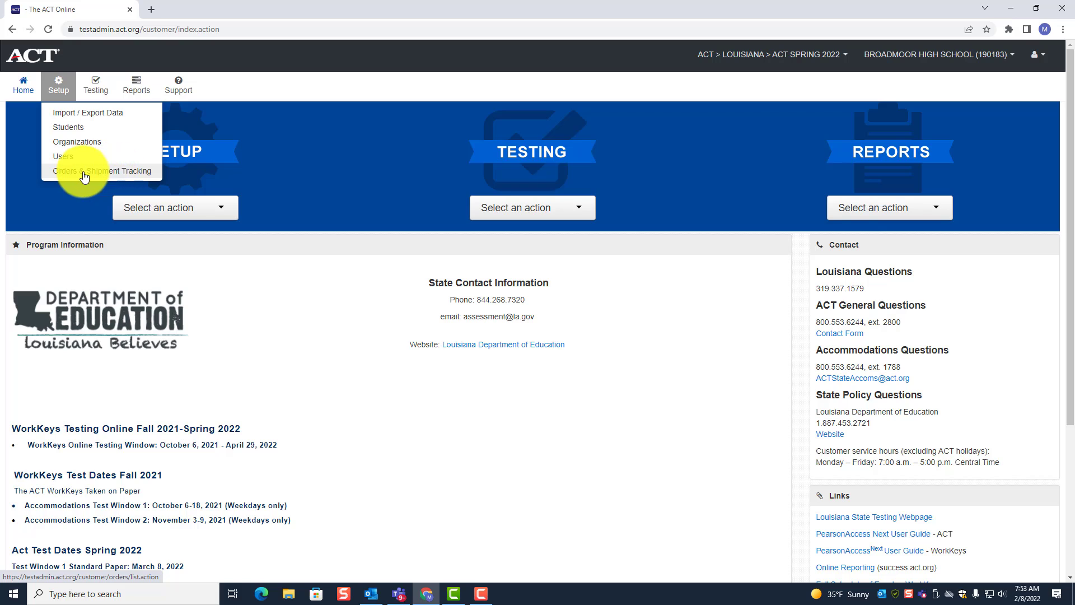
click(114, 173)
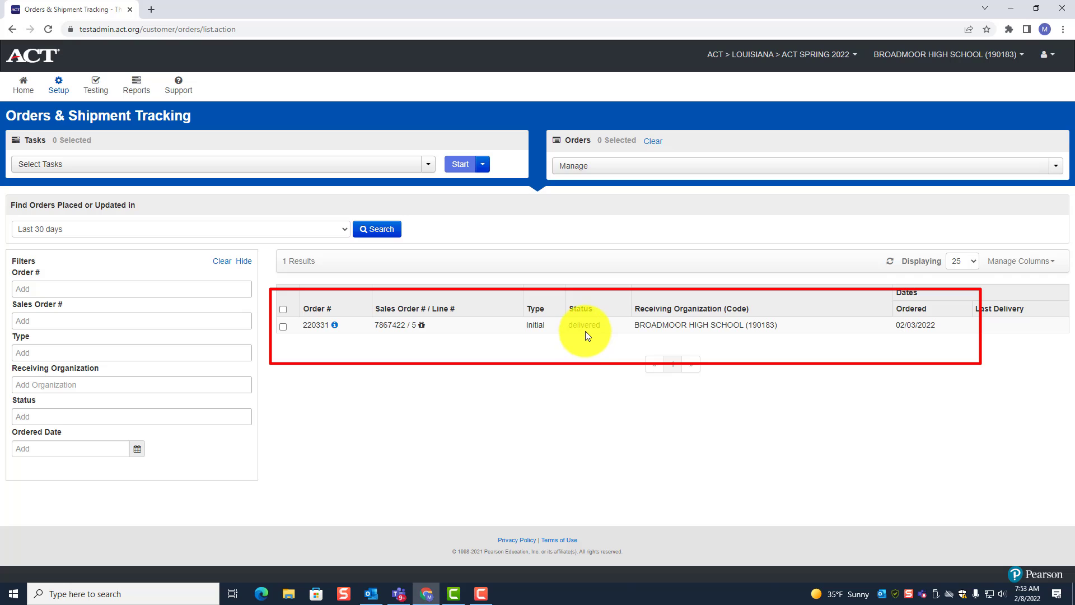
click(336, 332)
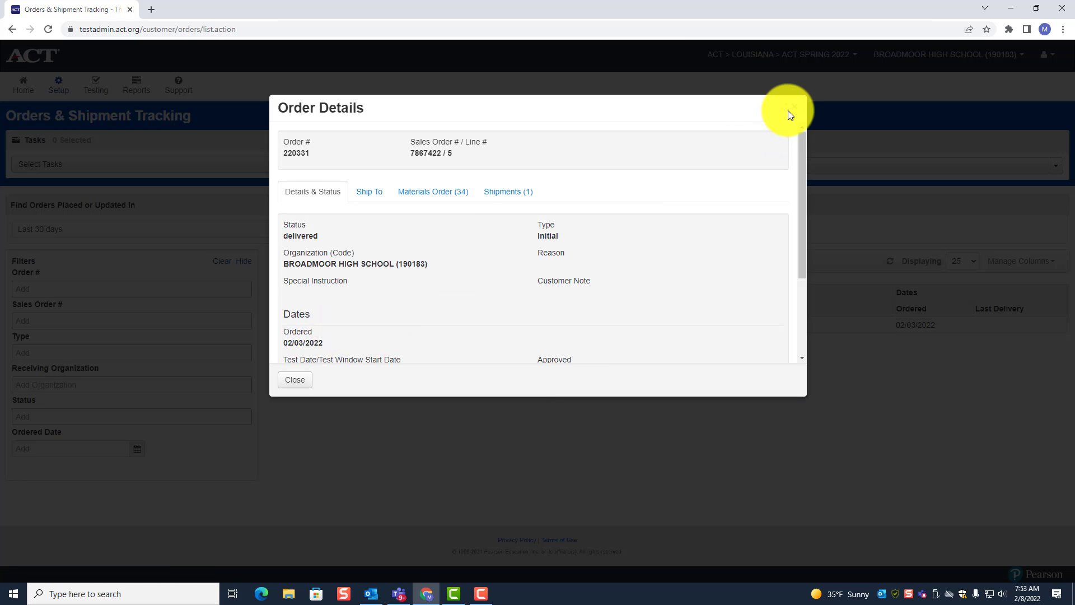
click(787, 109)
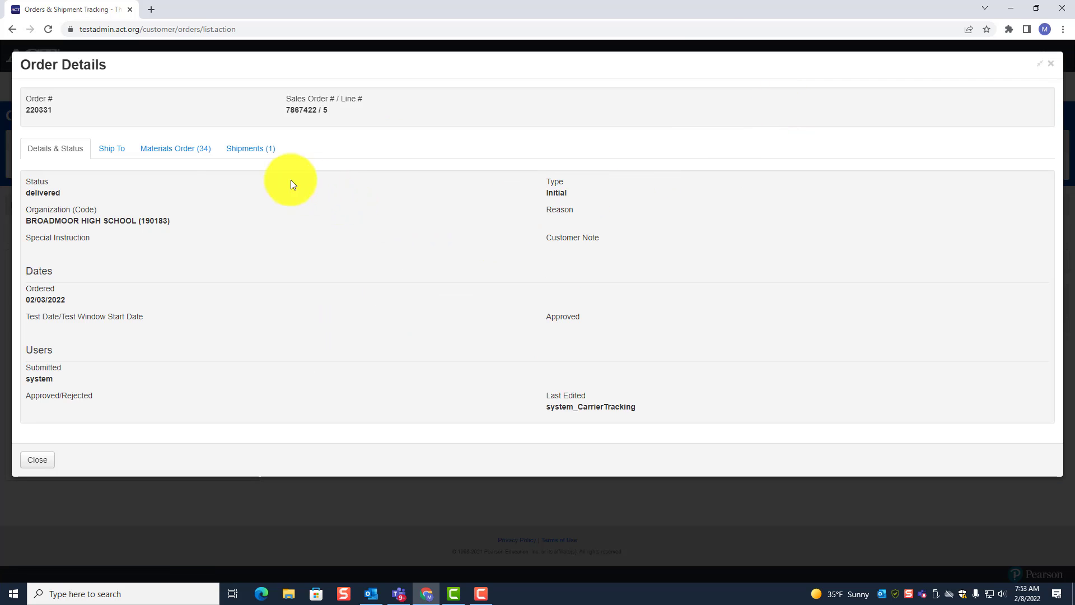
Step: Review the items and quantities in the order's Materials Order list, and close the order details
click(163, 150)
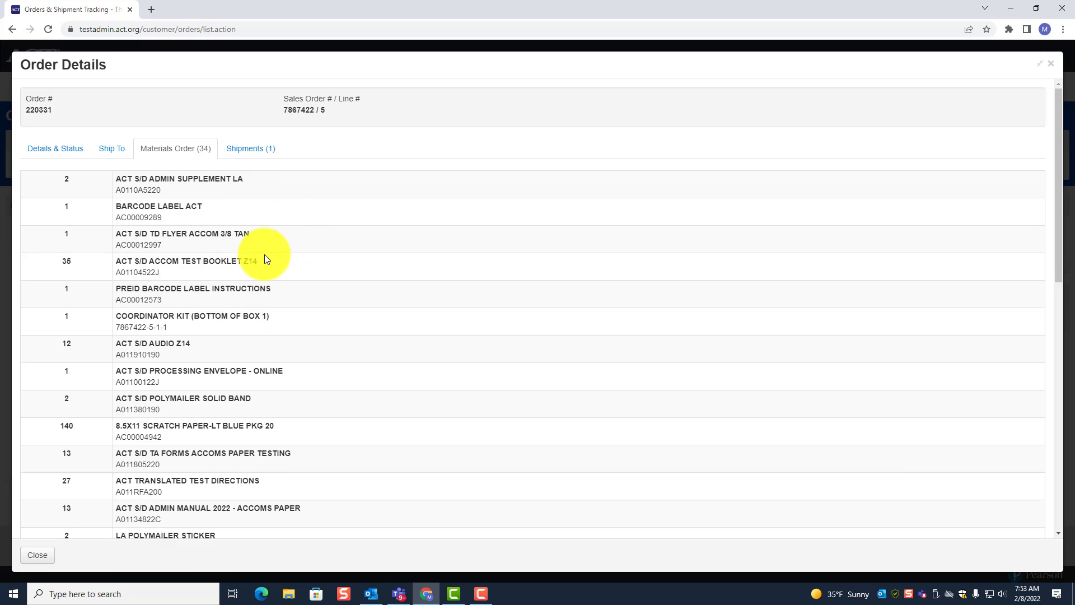
scroll(265, 255, down, 2)
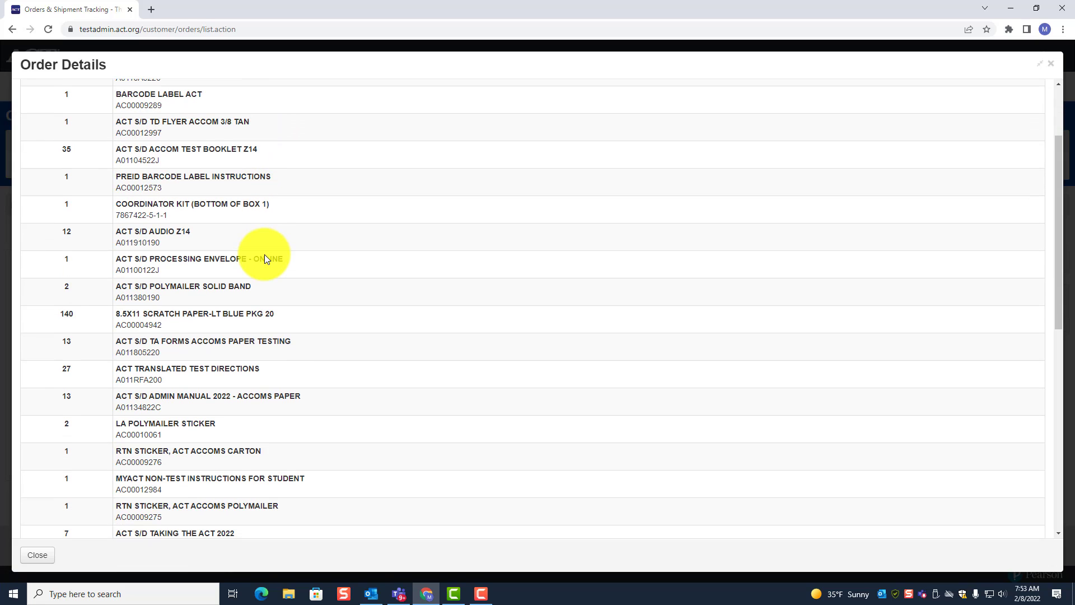
scroll(265, 259, down, 1)
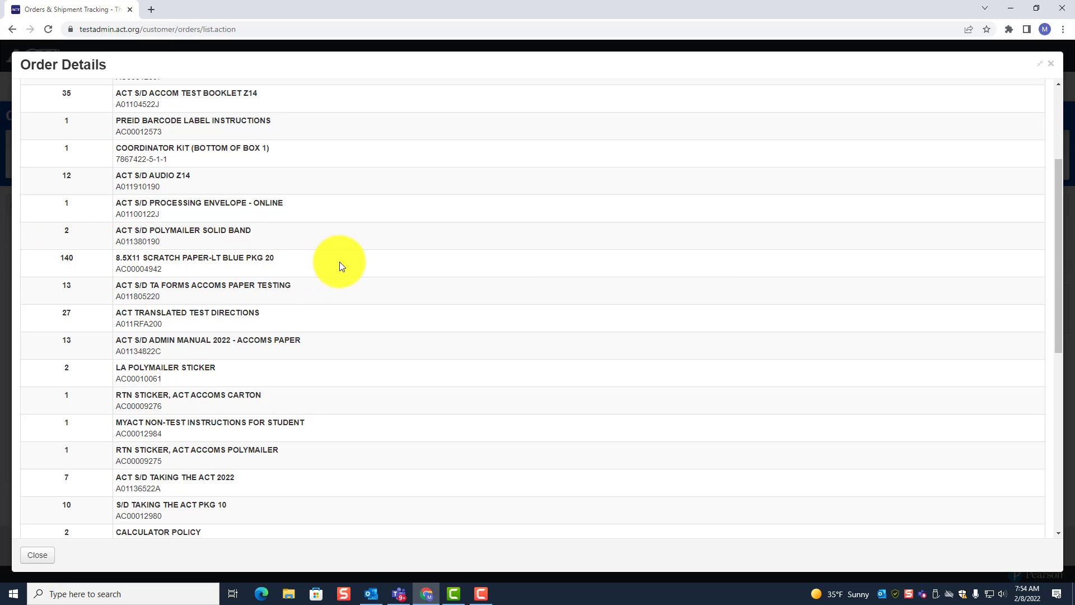
scroll(347, 260, down, 3)
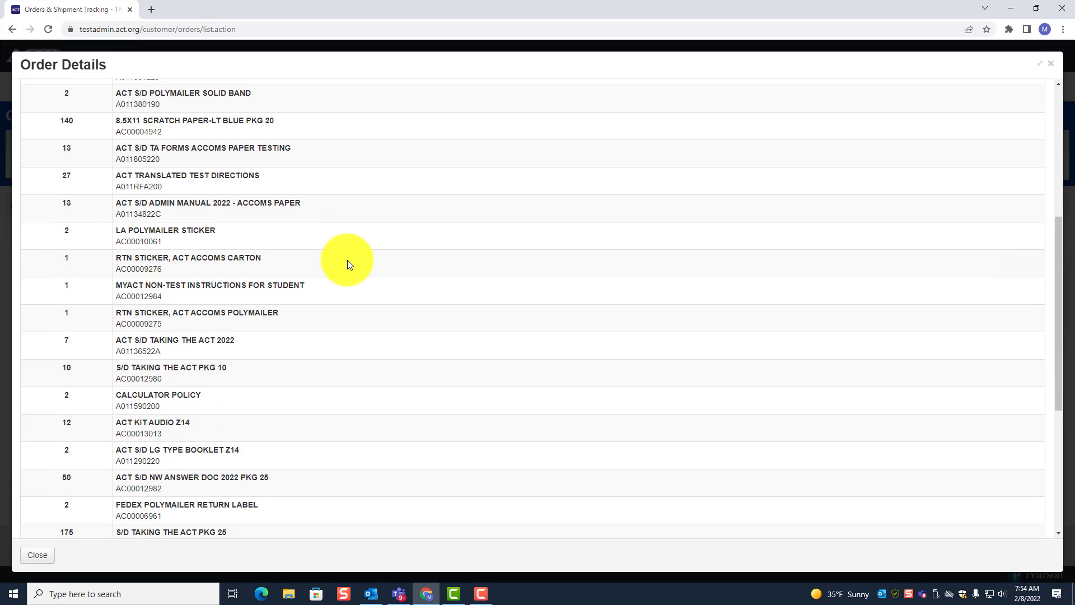
scroll(347, 260, down, 2)
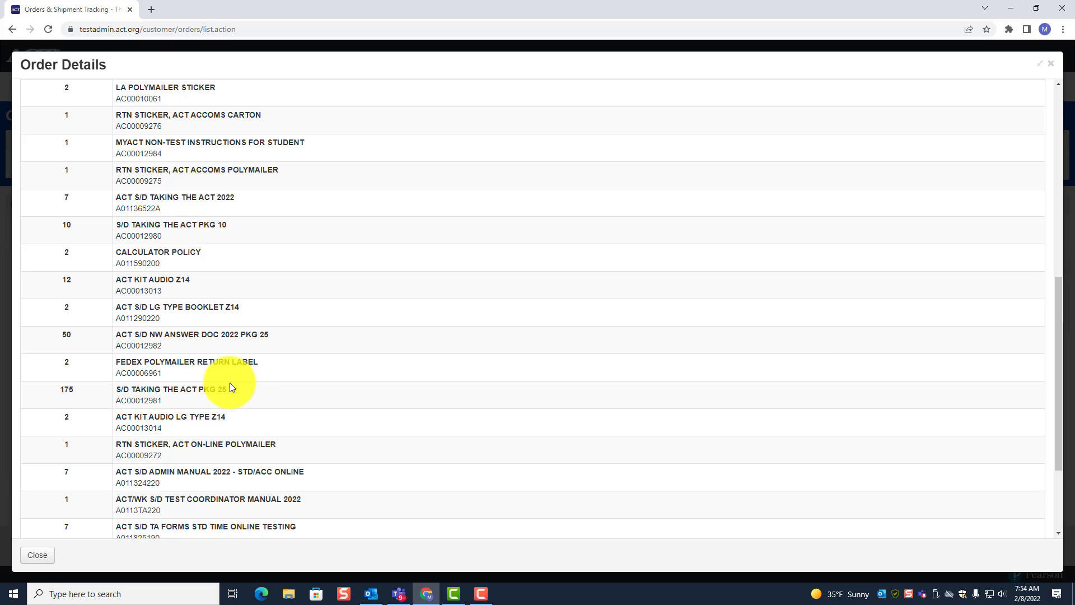
scroll(445, 336, down, 2)
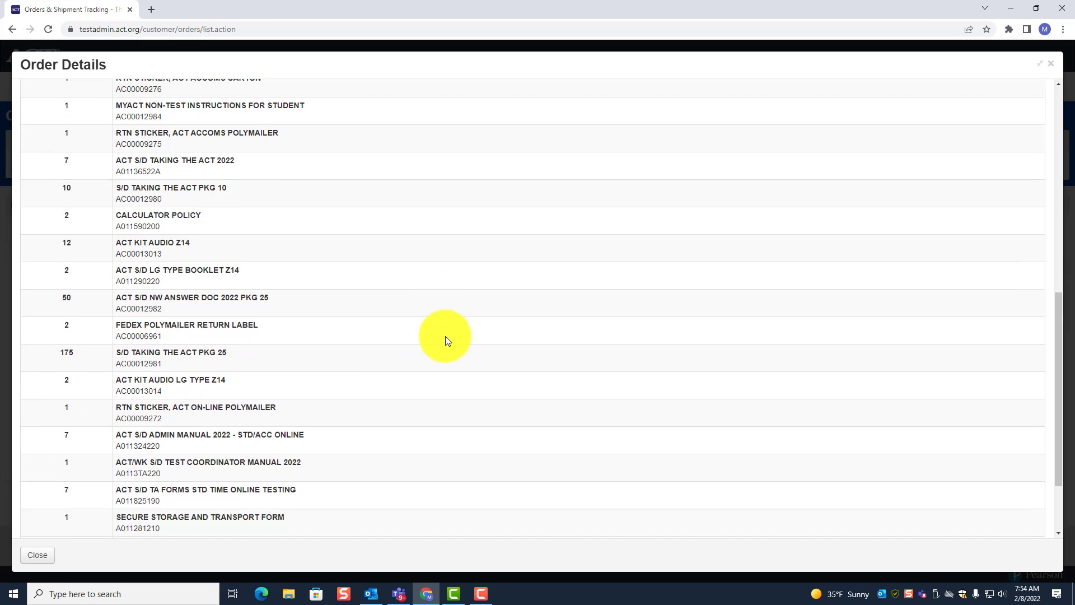
scroll(445, 336, up, 5)
scroll(445, 336, up, 5)
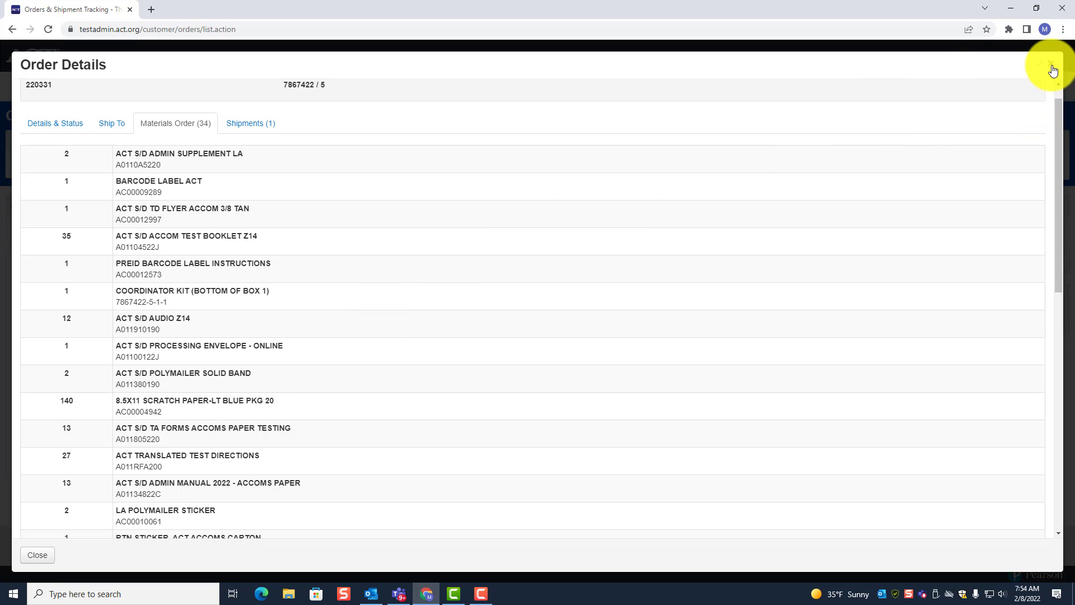
click(1052, 70)
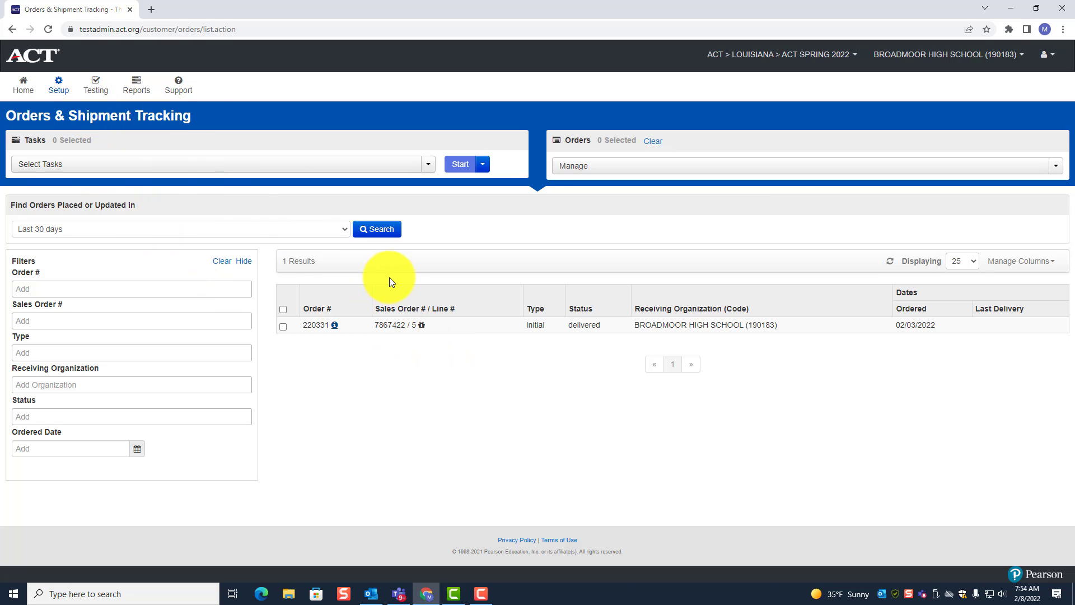
Step: Start all order tasks and set the new order's test window start date to 03/08/2022
click(485, 168)
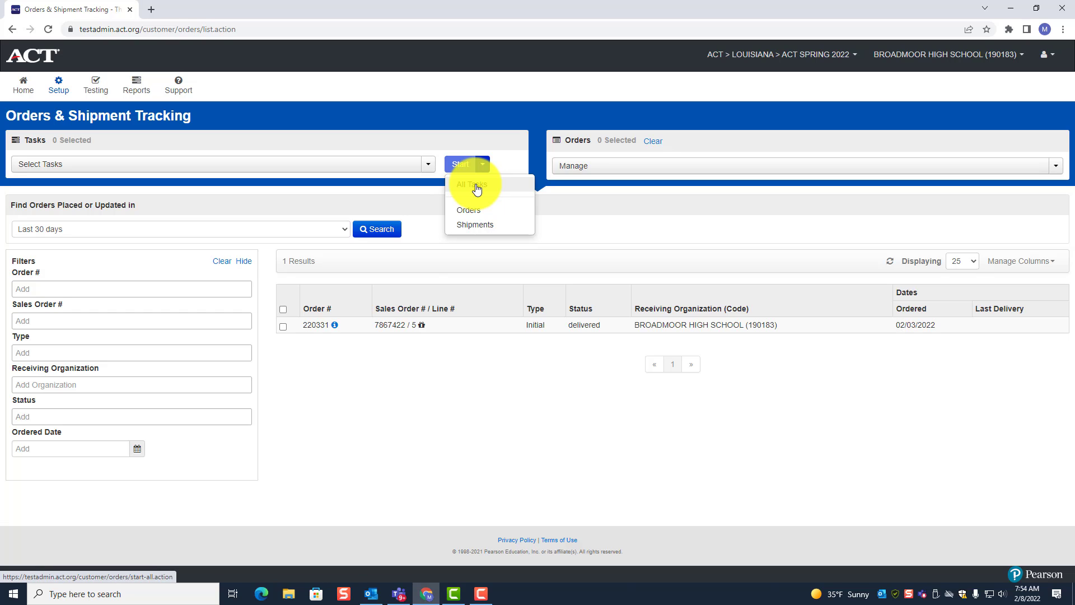
click(476, 187)
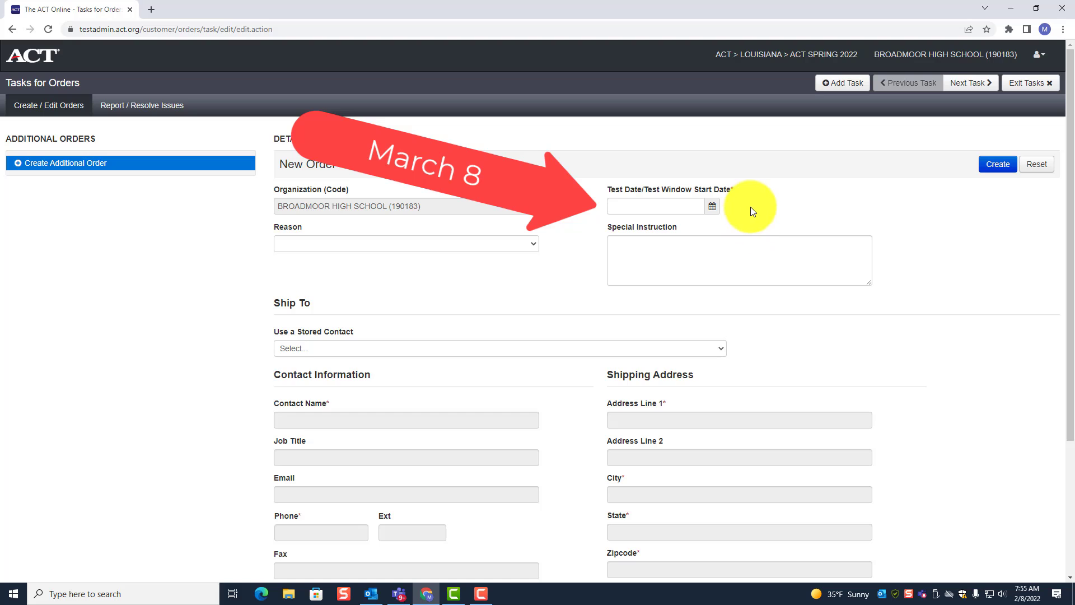
click(713, 212)
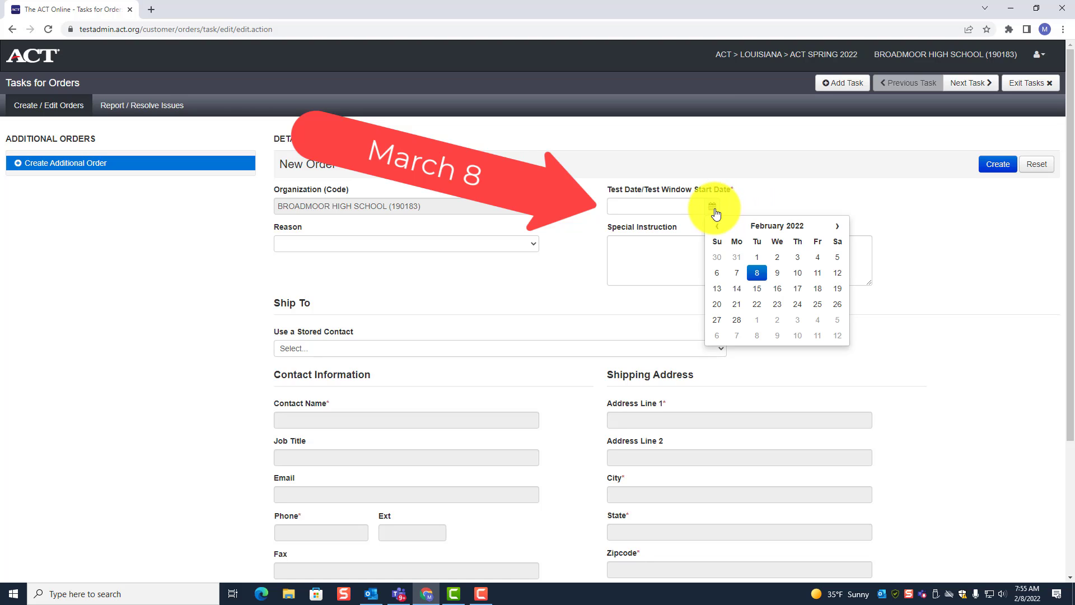
click(833, 226)
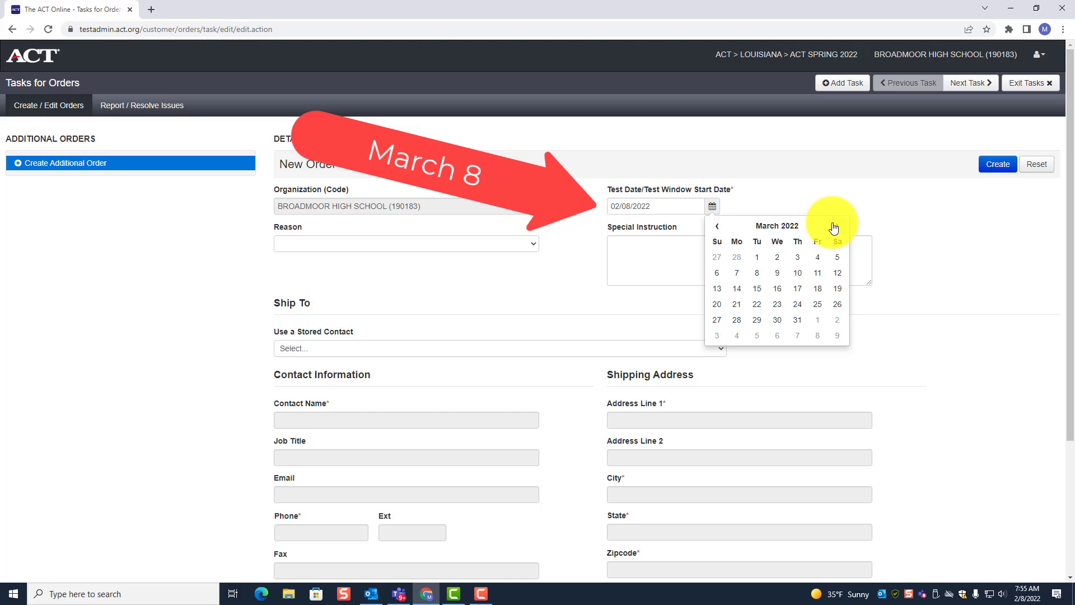
click(758, 276)
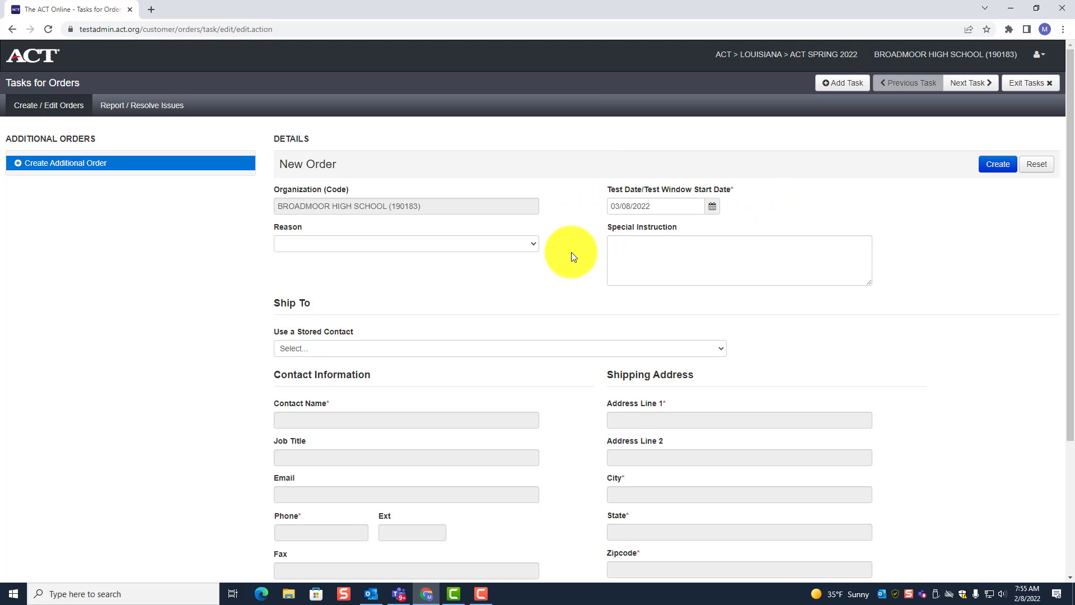
click(428, 251)
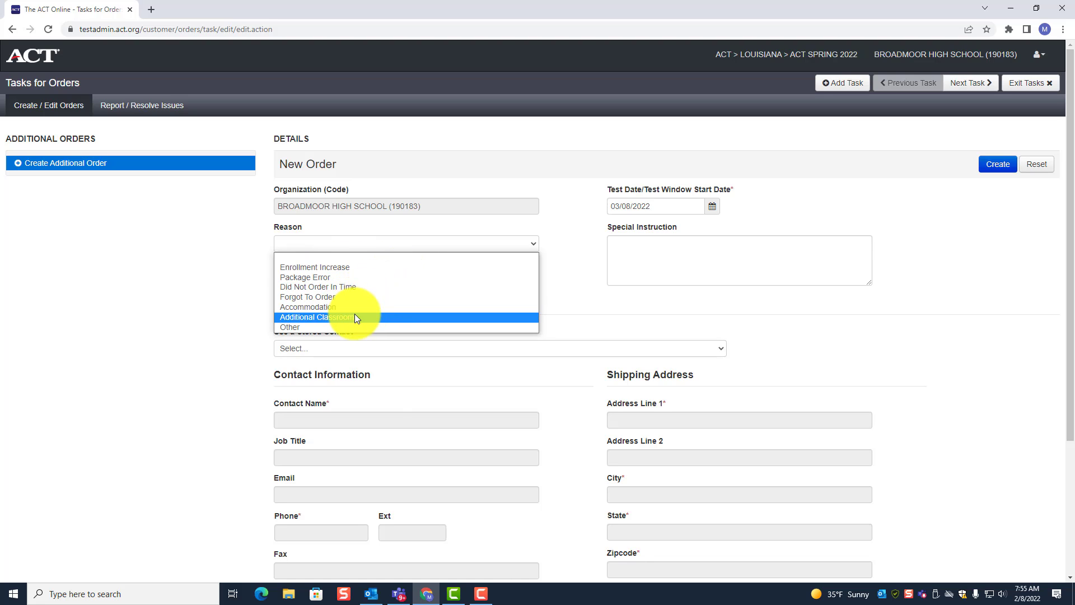
click(314, 327)
click(499, 245)
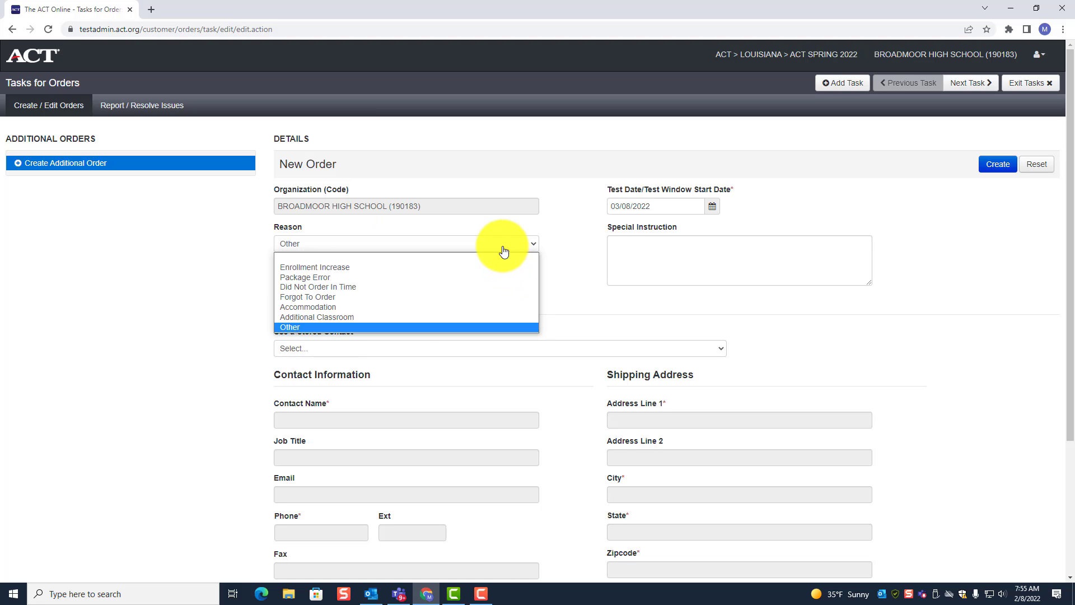
click(405, 257)
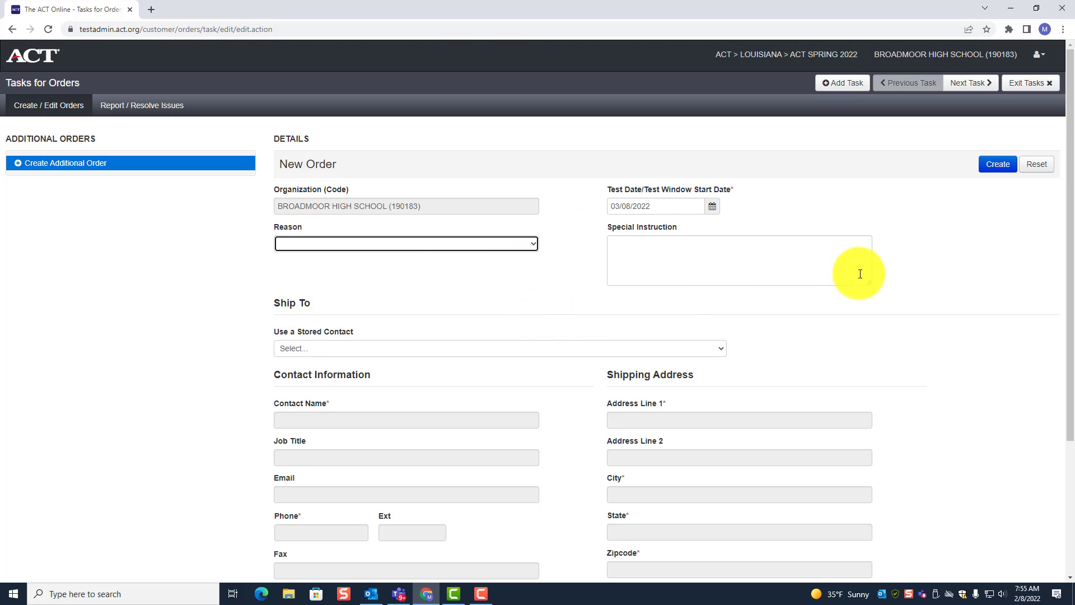
Step: Fill in the Ship To section of the new order with the stored Shipping Contact
scroll(861, 273, down, 3)
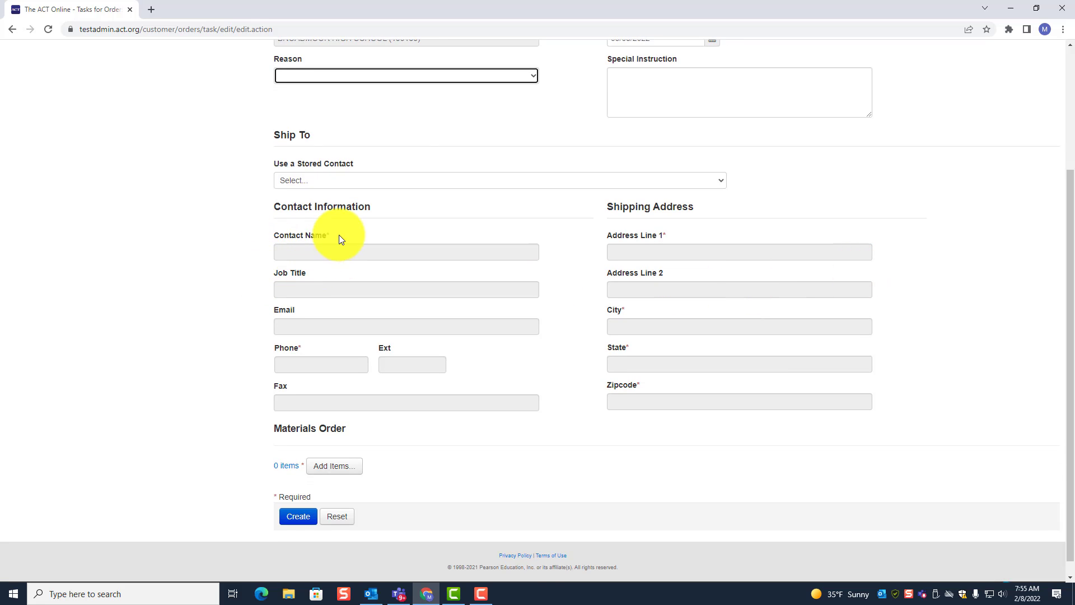
click(724, 187)
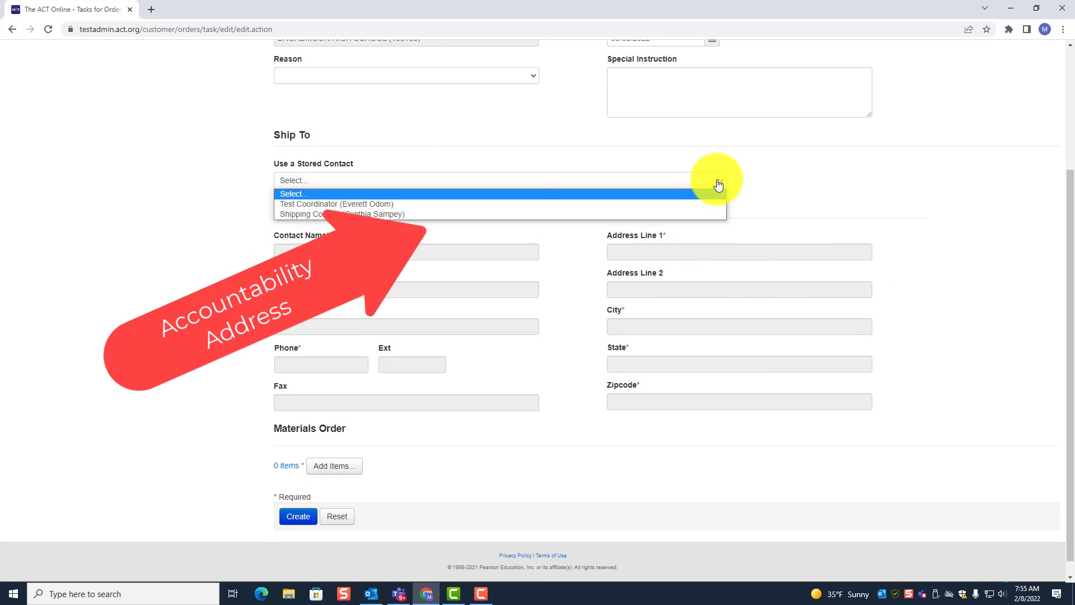
click(366, 214)
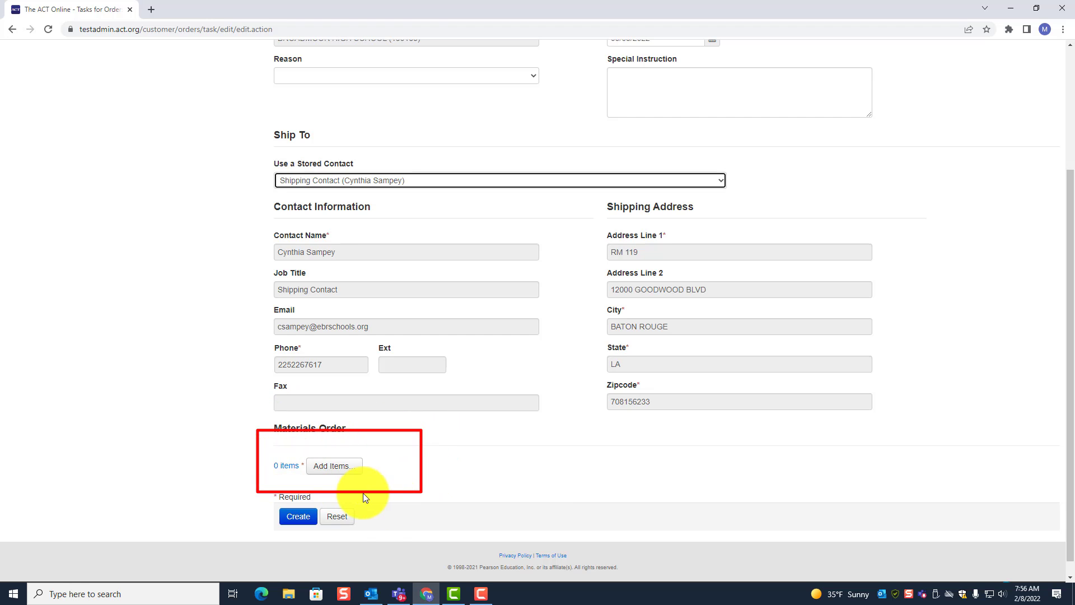
Step: Start adding items to the materials order and filter the materials by the Standard material type
click(338, 468)
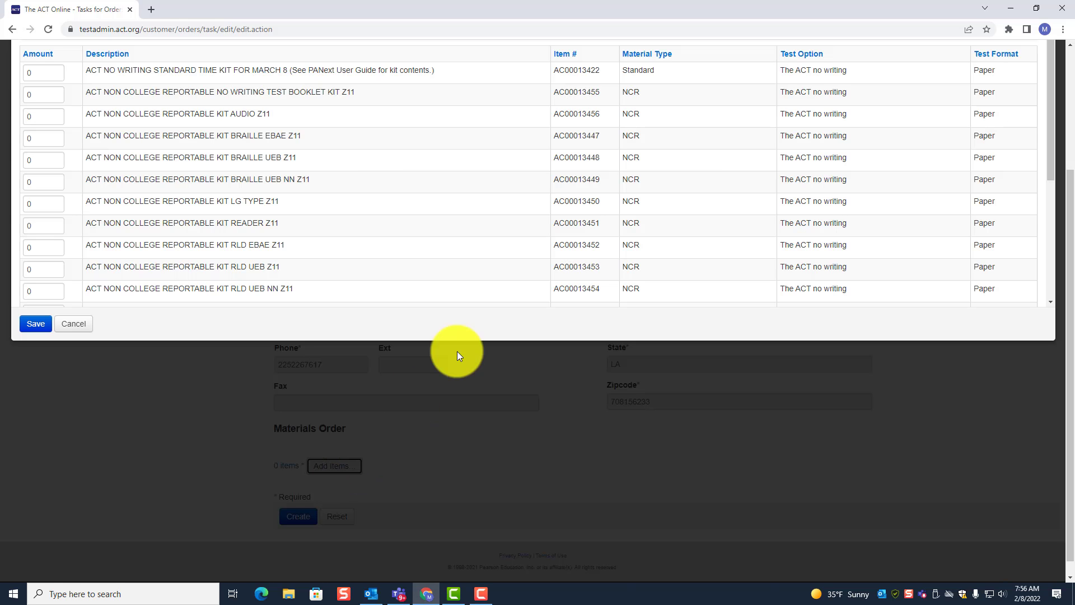
scroll(779, 162, up, 3)
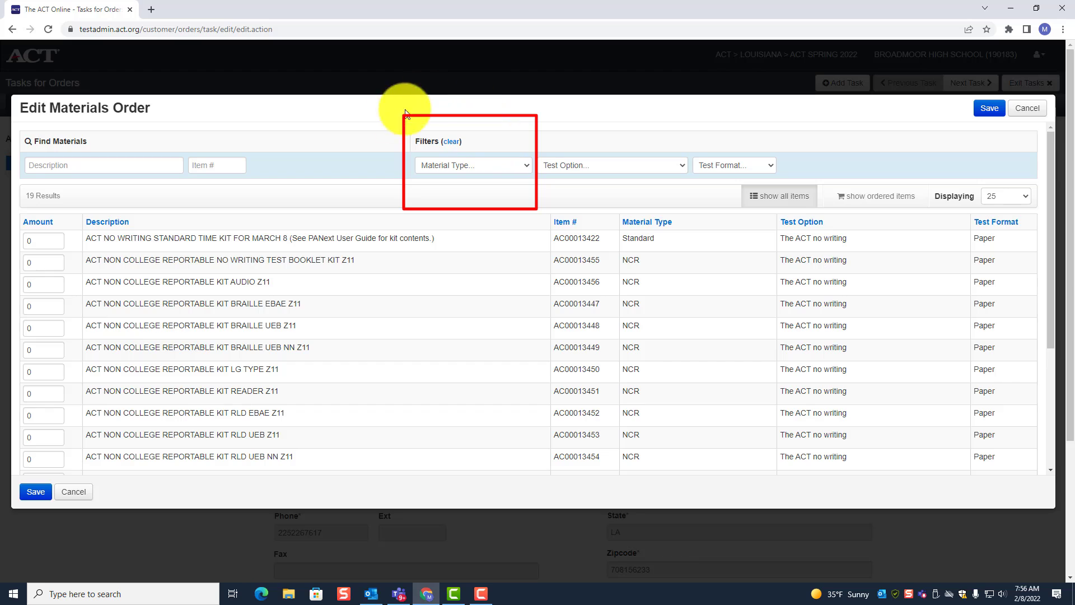
click(496, 168)
click(459, 190)
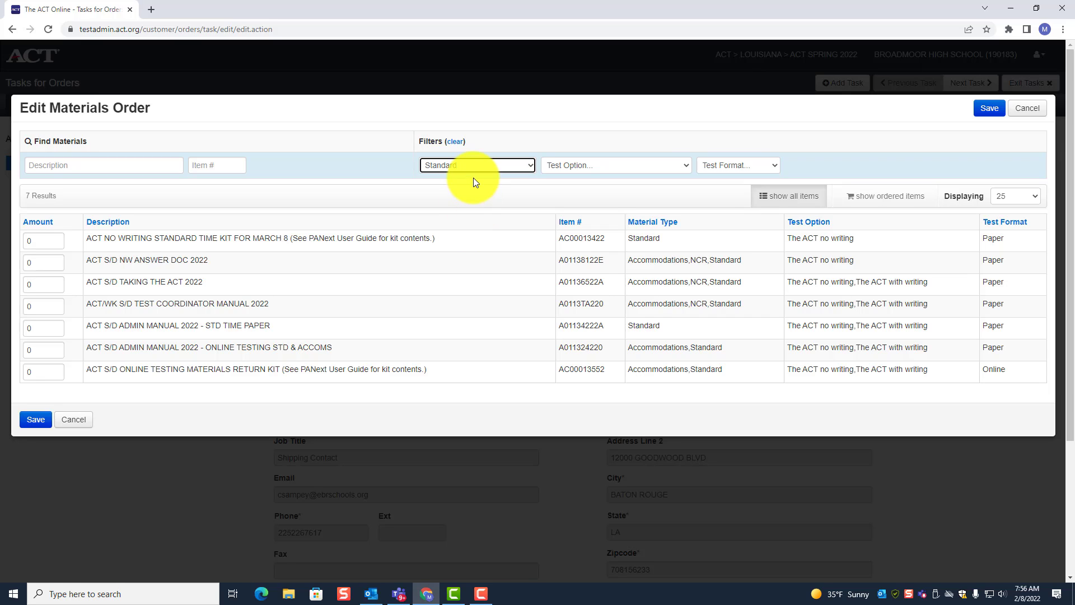
click(757, 167)
click(757, 167)
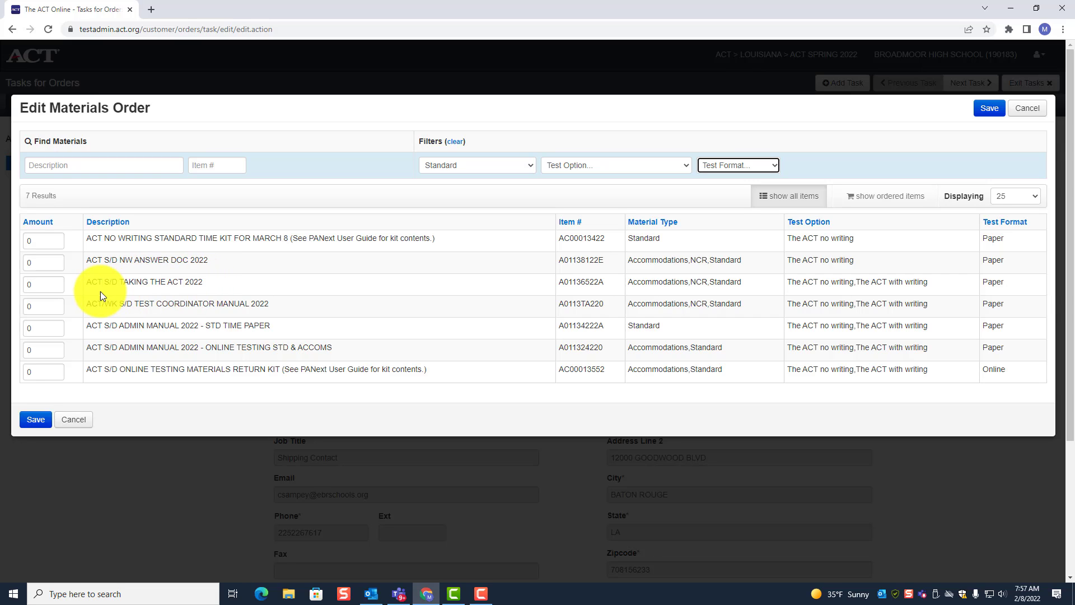
Step: Order 1 Taking the ACT 2022, 1 Test Coordinator Manual 2022 and 5 Admin Manual 2022 - Online Testing STD & ACCOMS, and save the selection
click(57, 281)
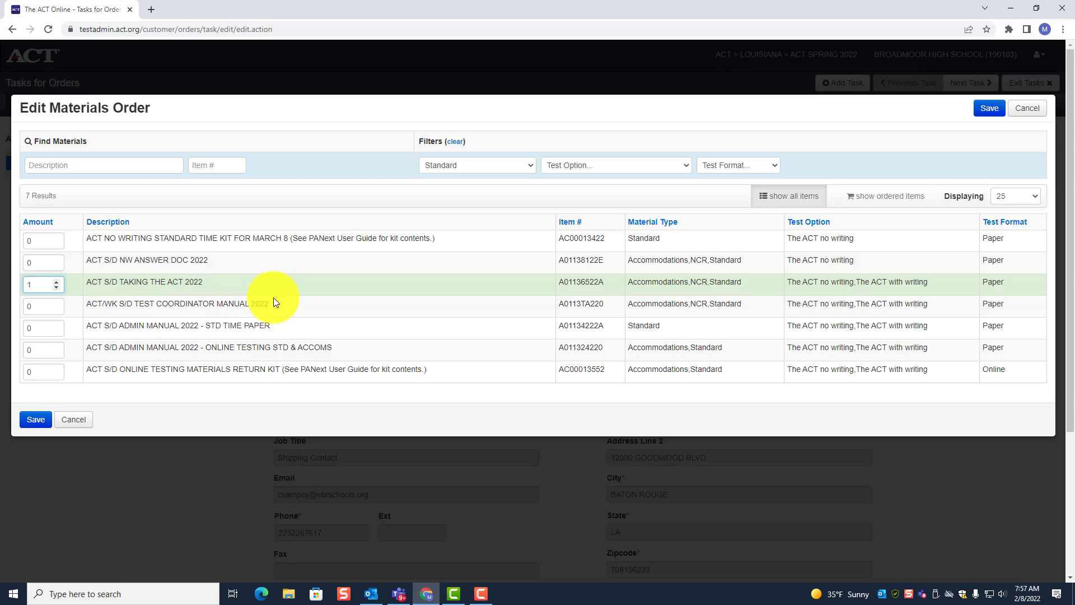
click(57, 303)
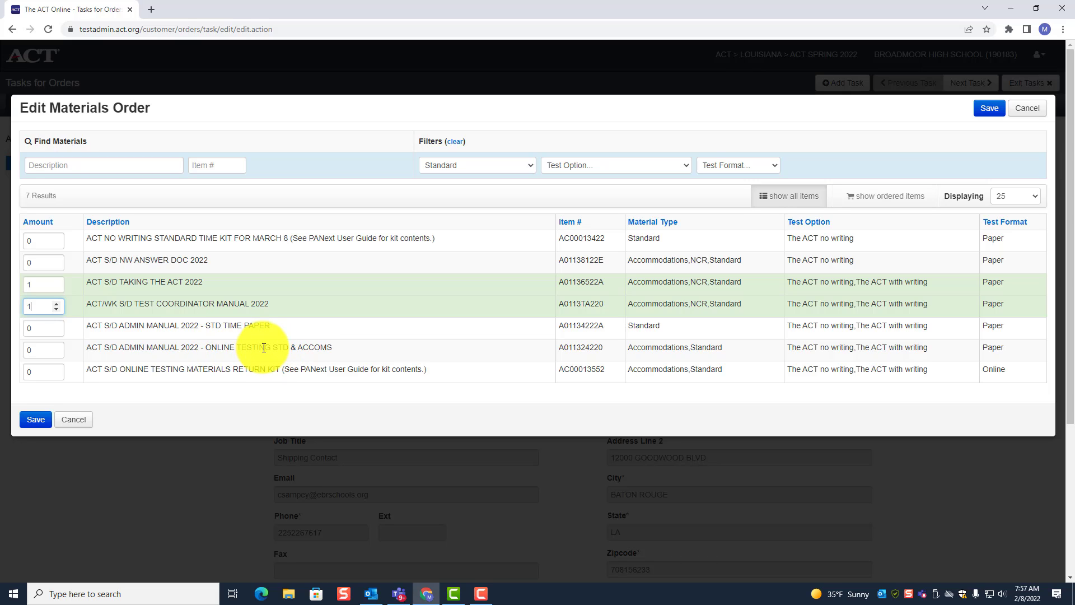
triple_click(57, 347)
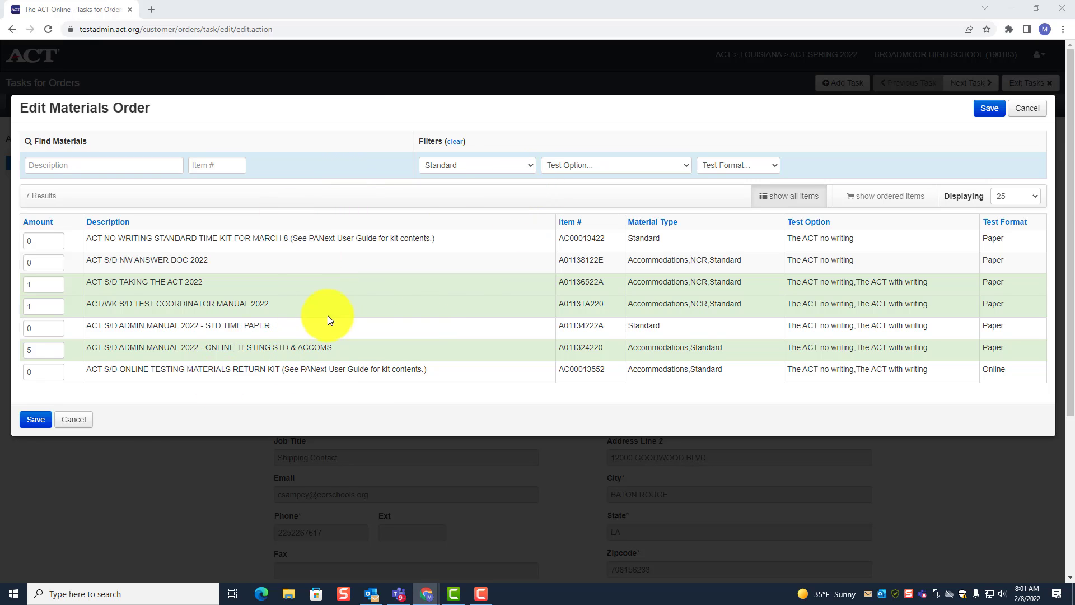
click(33, 423)
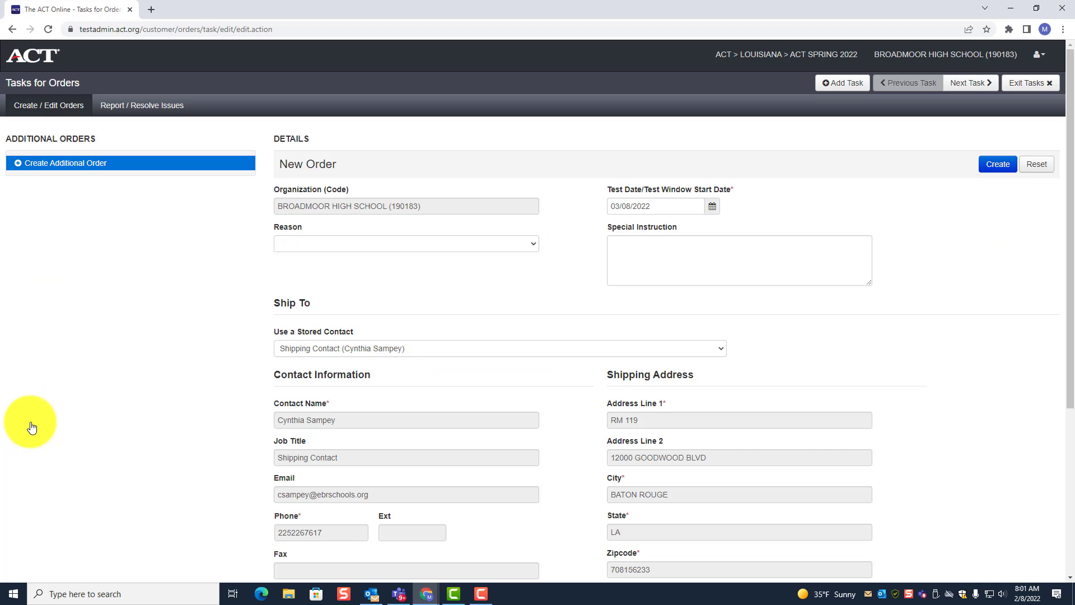
Step: Reopen the materials order for editing and filter the materials by the Accommodations material type
scroll(444, 301, down, 2)
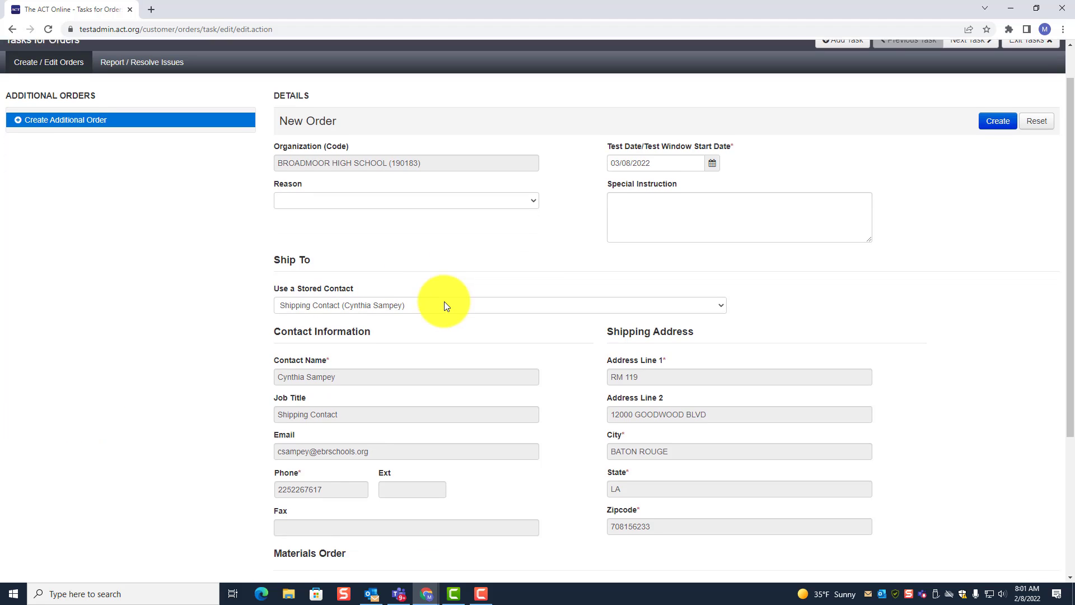
scroll(444, 301, down, 2)
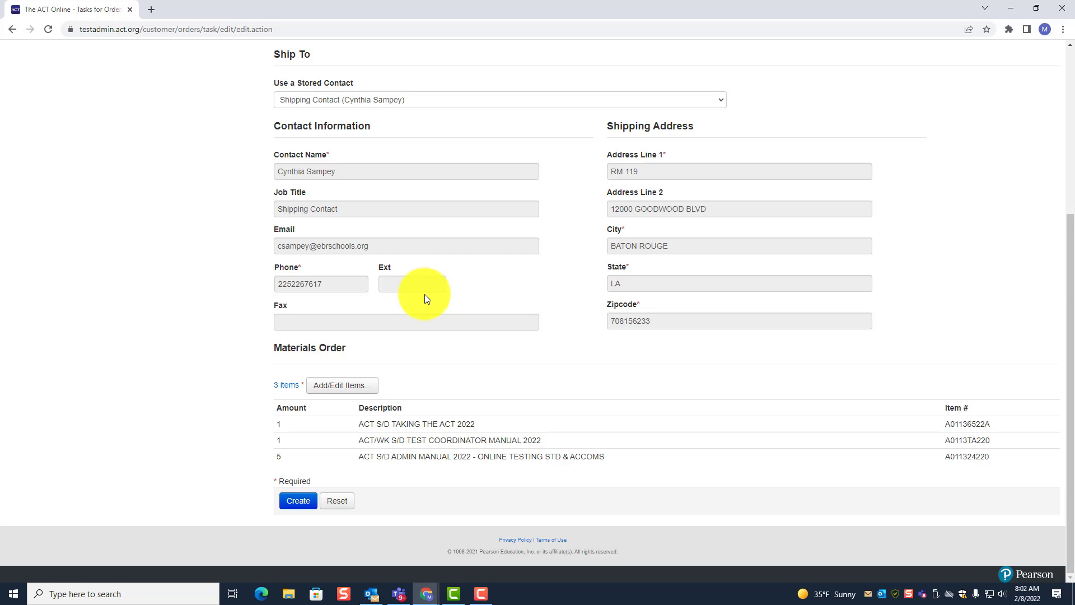
click(341, 387)
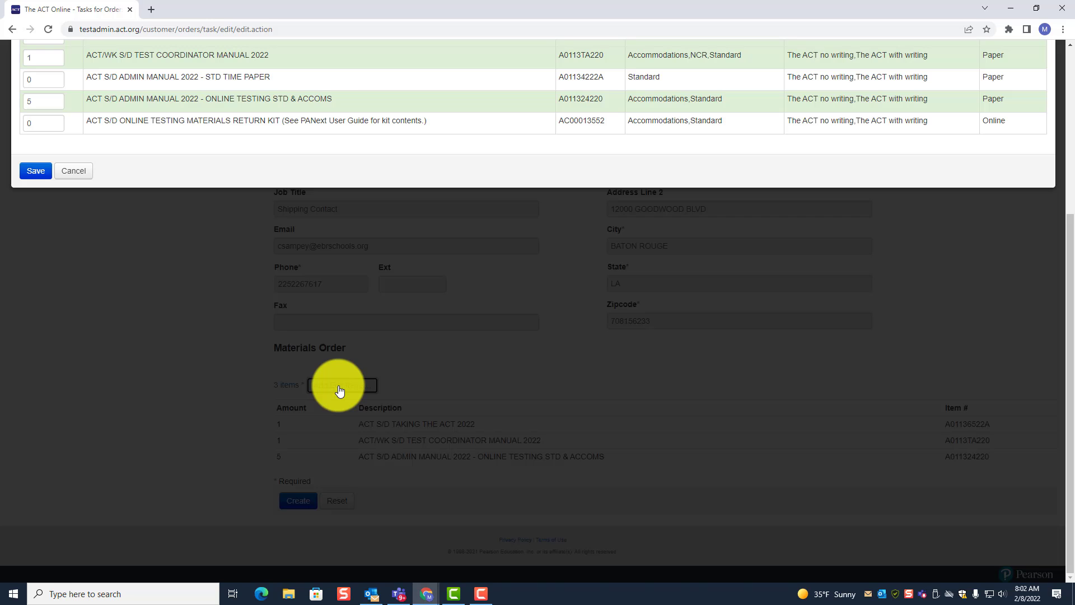
scroll(607, 135, up, 4)
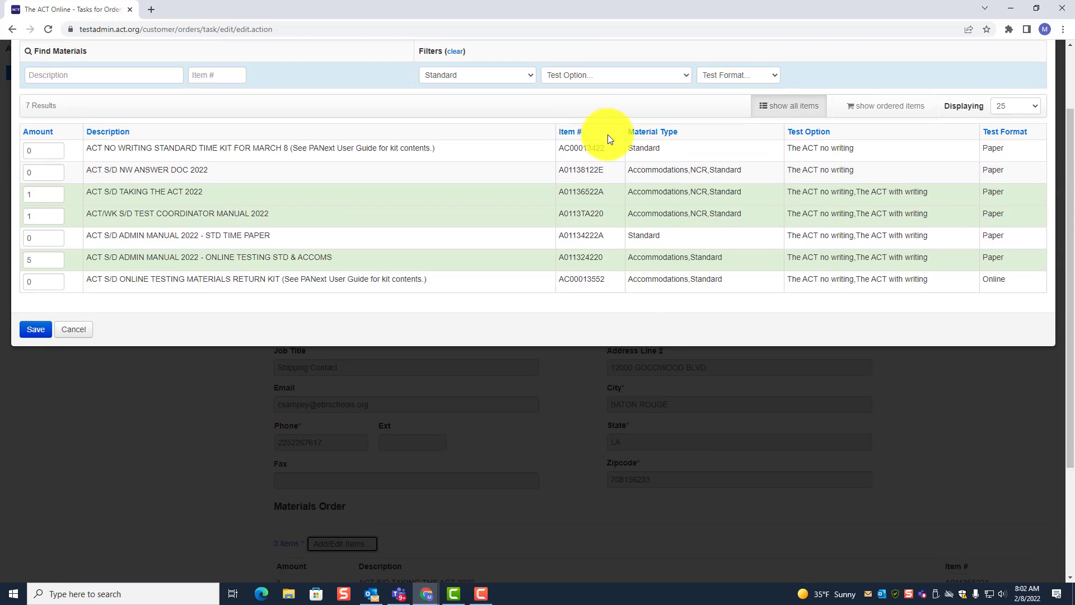
click(498, 167)
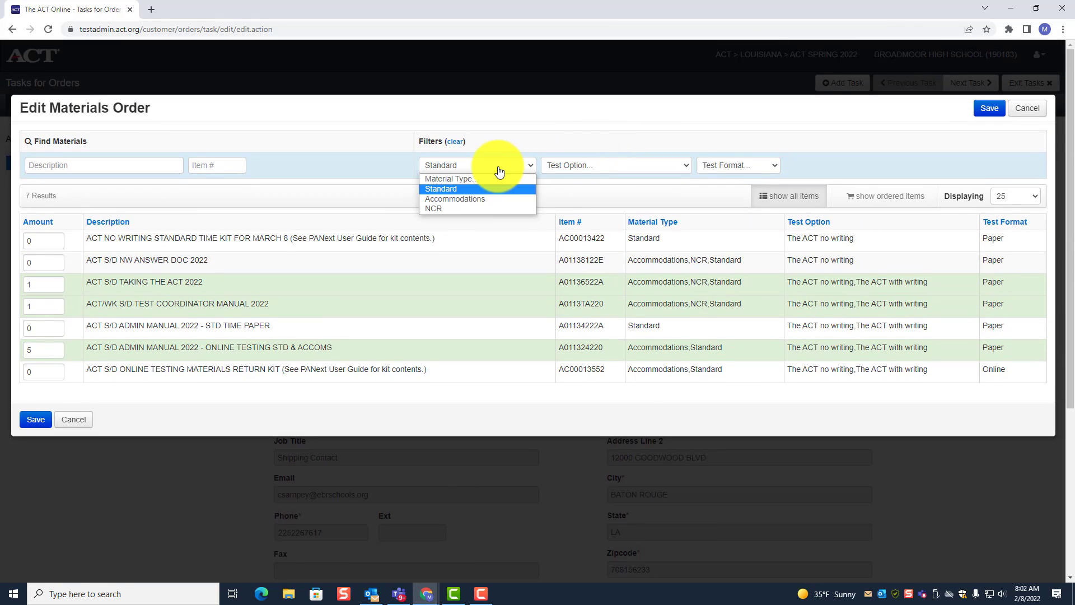
click(479, 200)
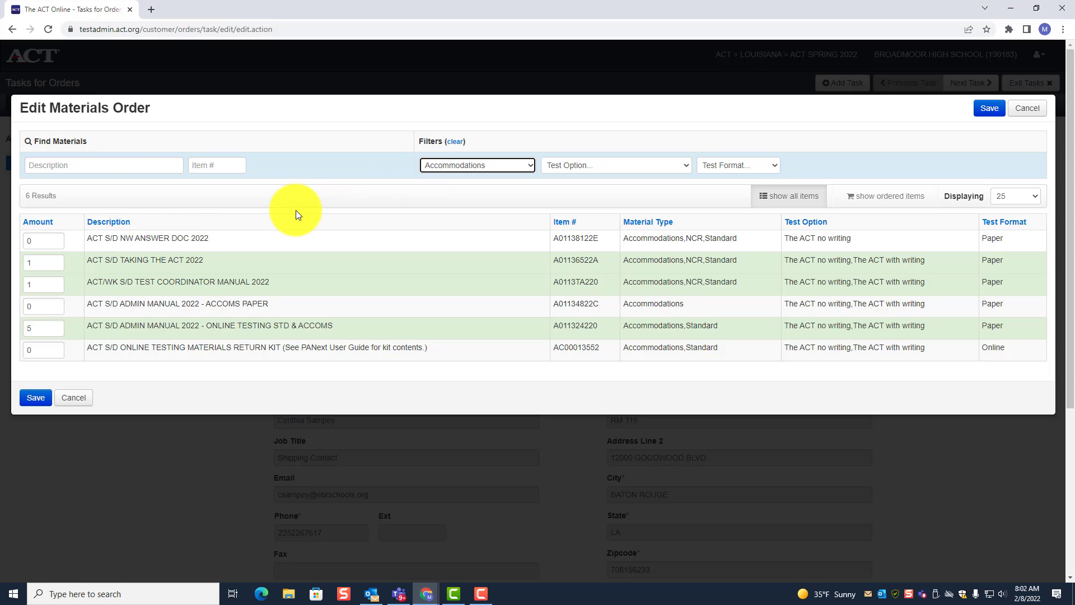
Step: Order 5 NW Answer Doc 2022 and 2 Admin Manual 2022 - Accoms Paper, and save the selection
click(57, 239)
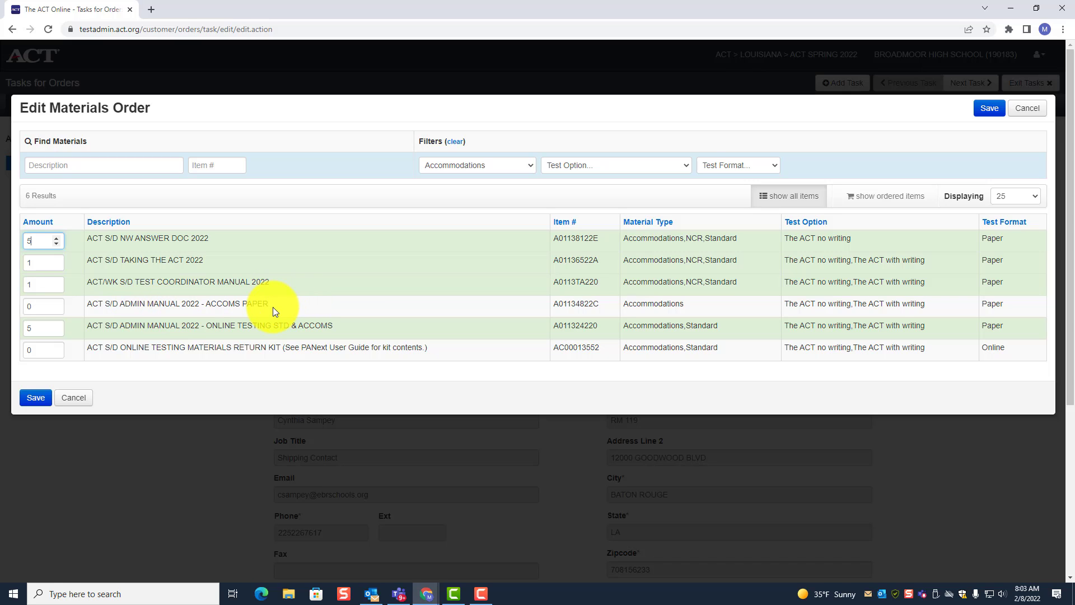
double_click(59, 303)
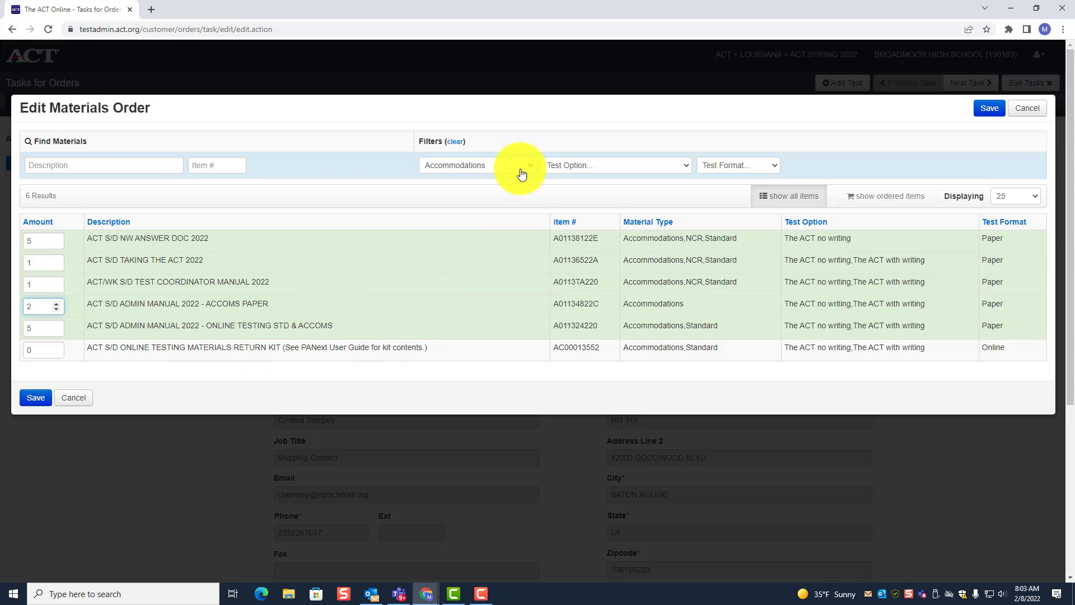
click(34, 397)
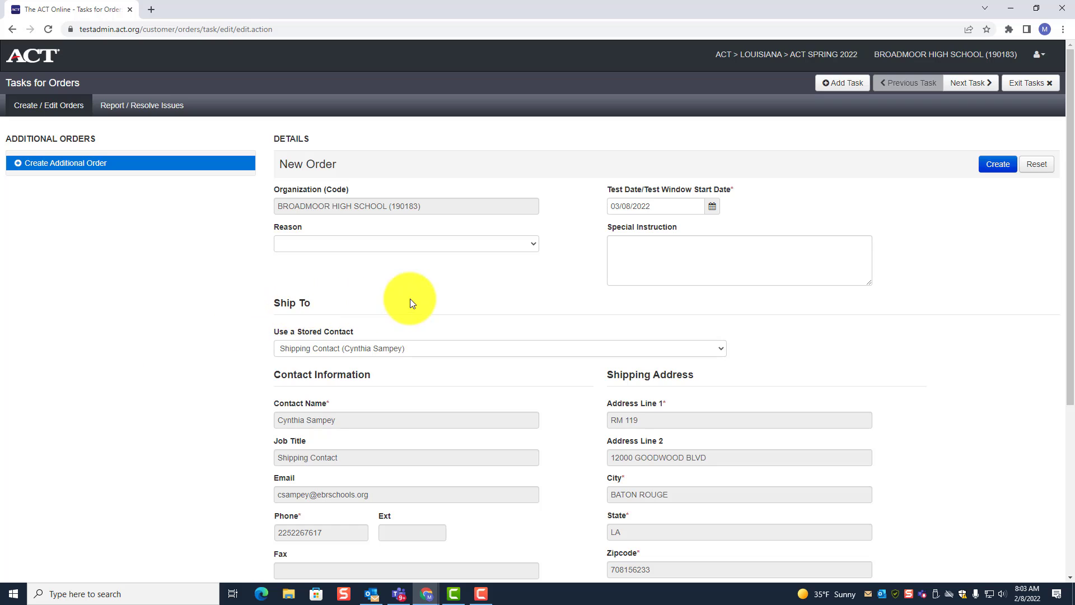
Step: Reopen the materials order, filter the materials by the NCR type to examine them, and cancel the edit
scroll(538, 274, down, 5)
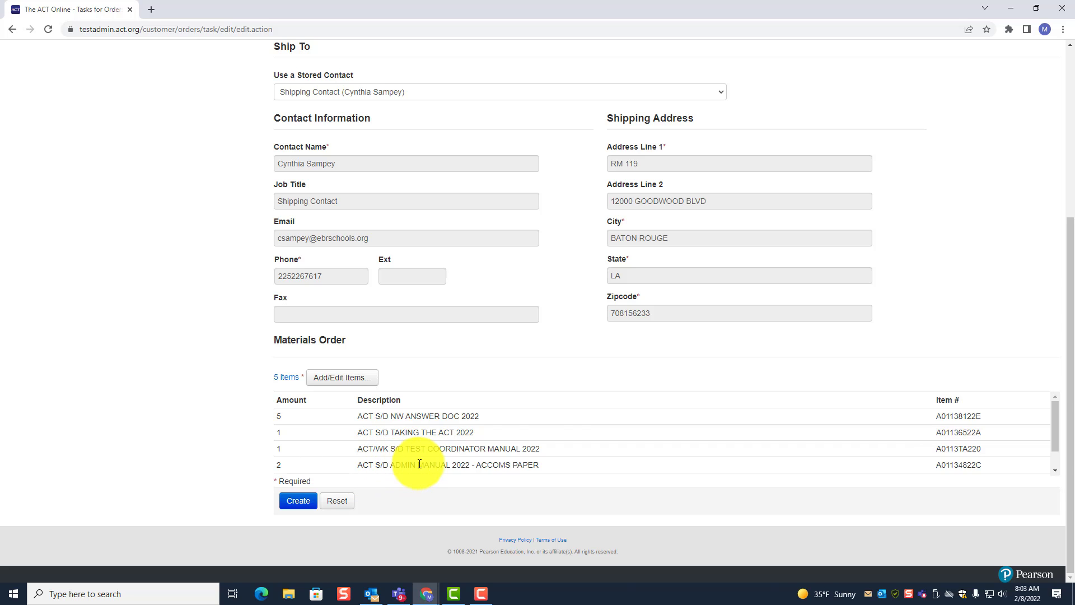
scroll(567, 384, up, 4)
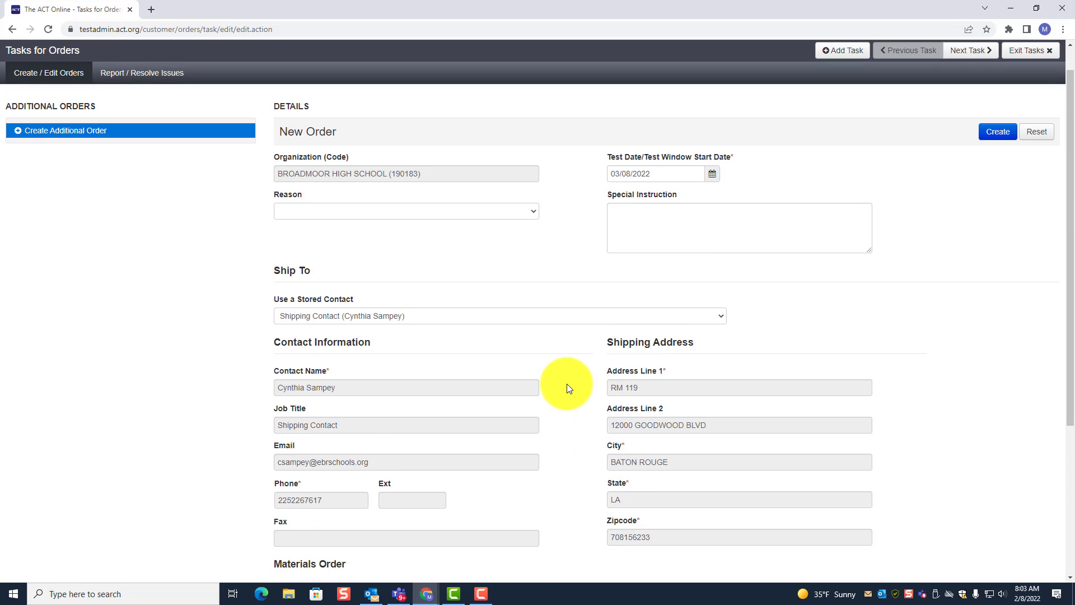
scroll(567, 384, up, 2)
scroll(573, 374, down, 2)
scroll(573, 374, down, 4)
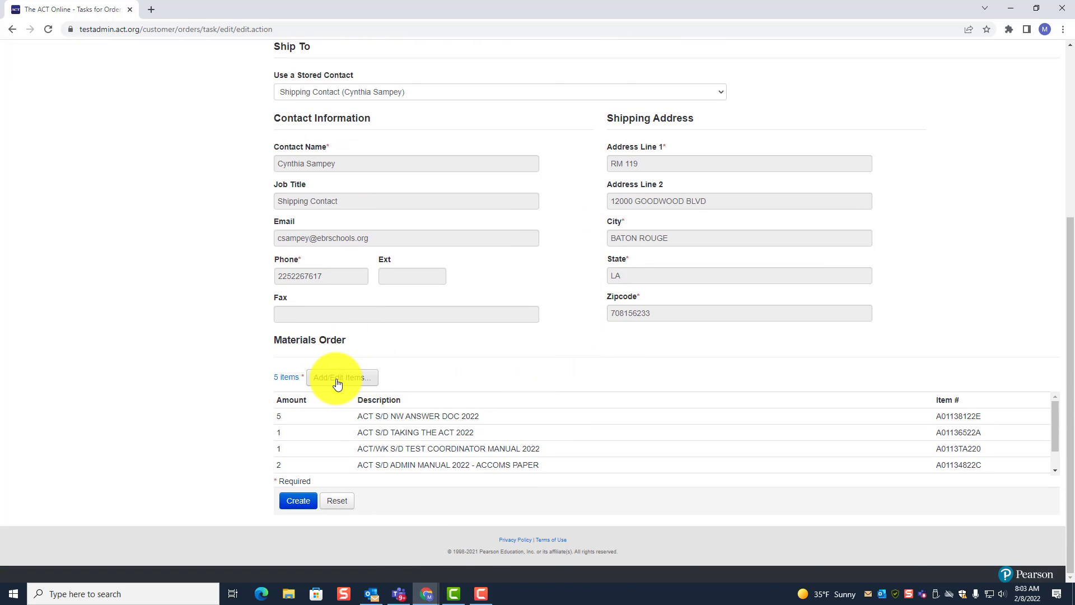
click(338, 383)
scroll(549, 184, up, 5)
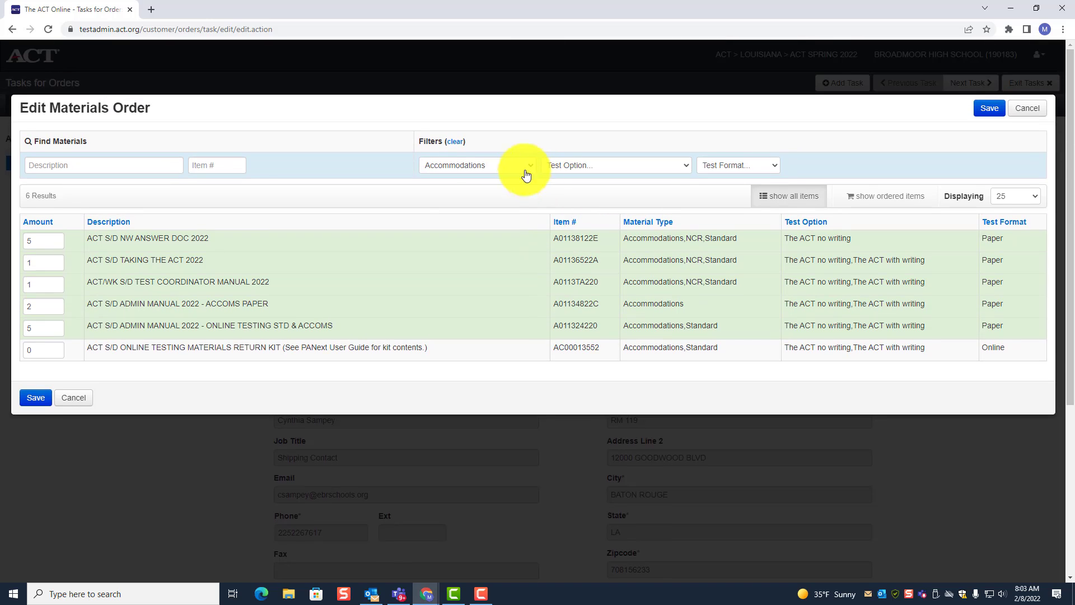
click(526, 171)
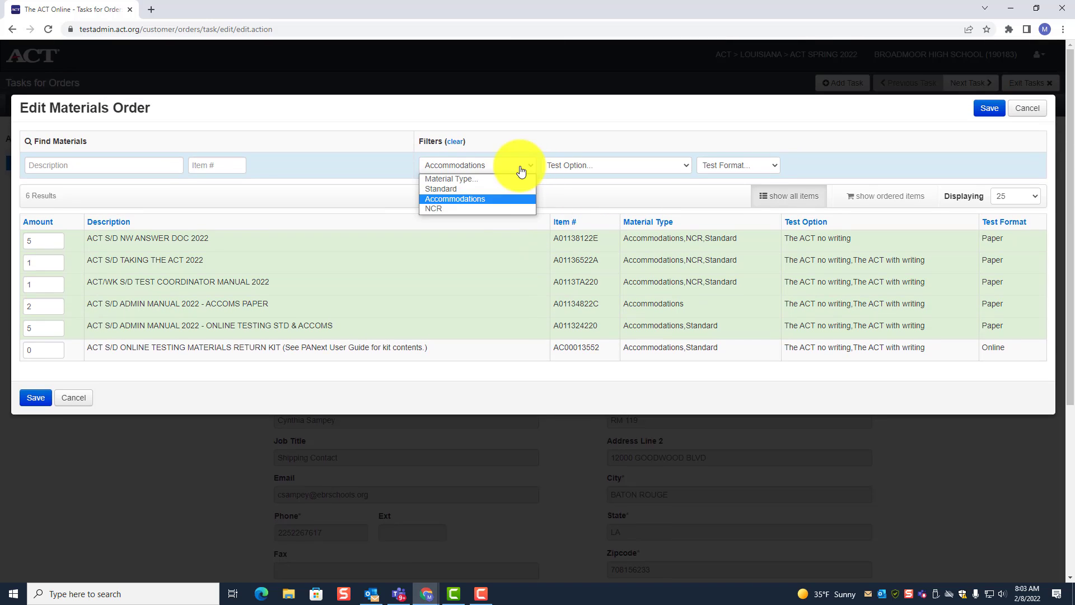
click(451, 212)
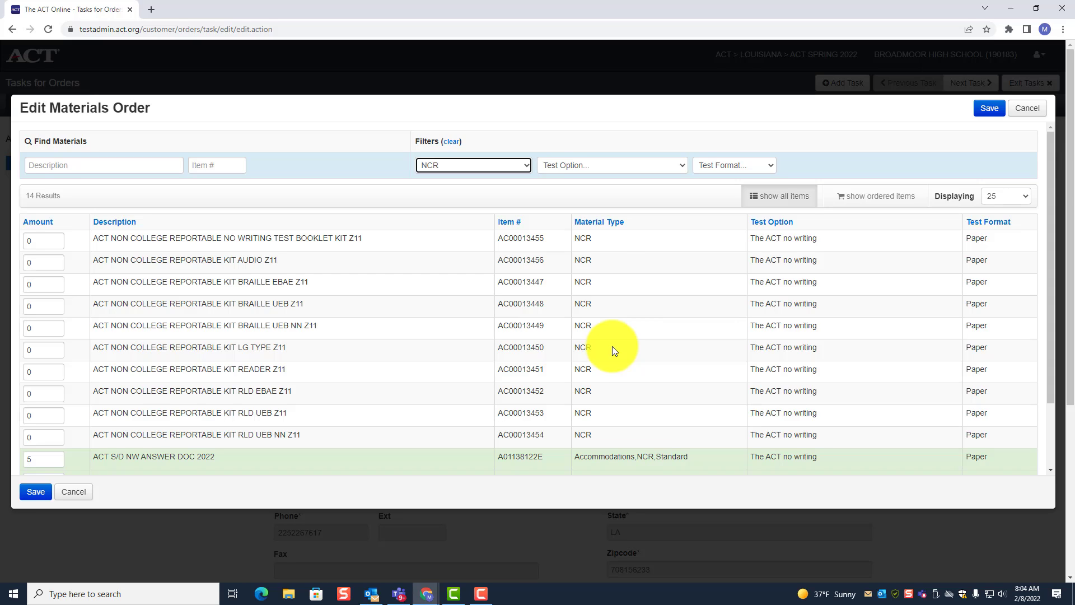
click(521, 166)
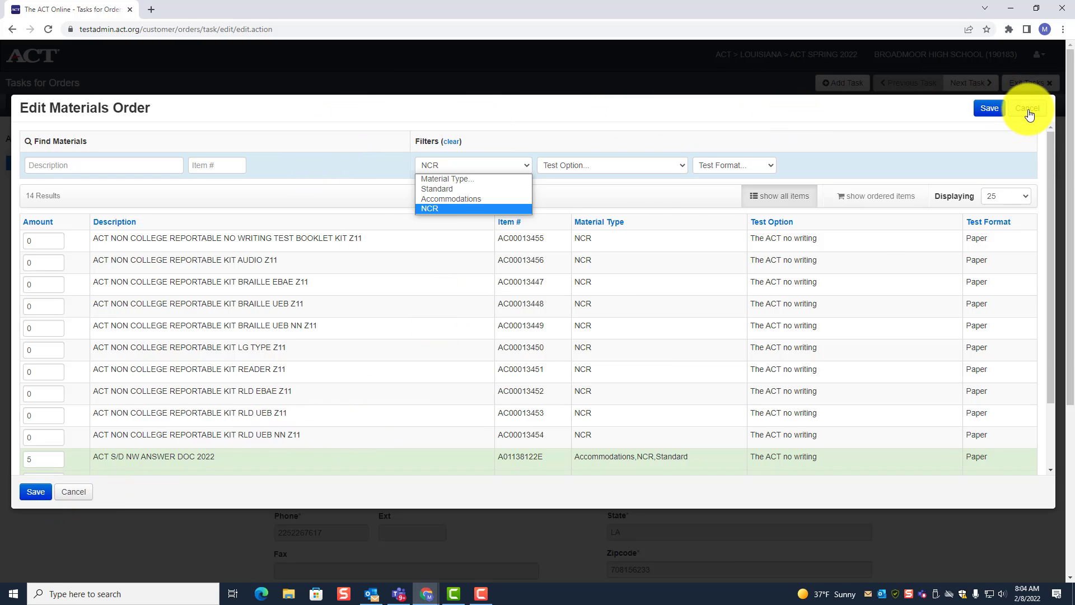
click(336, 135)
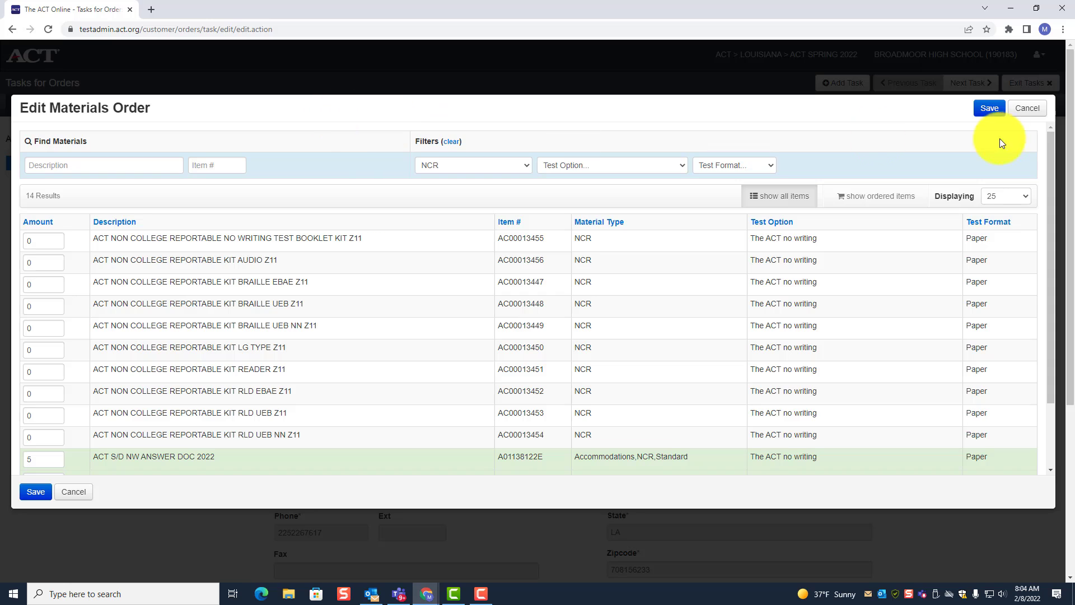
click(1024, 109)
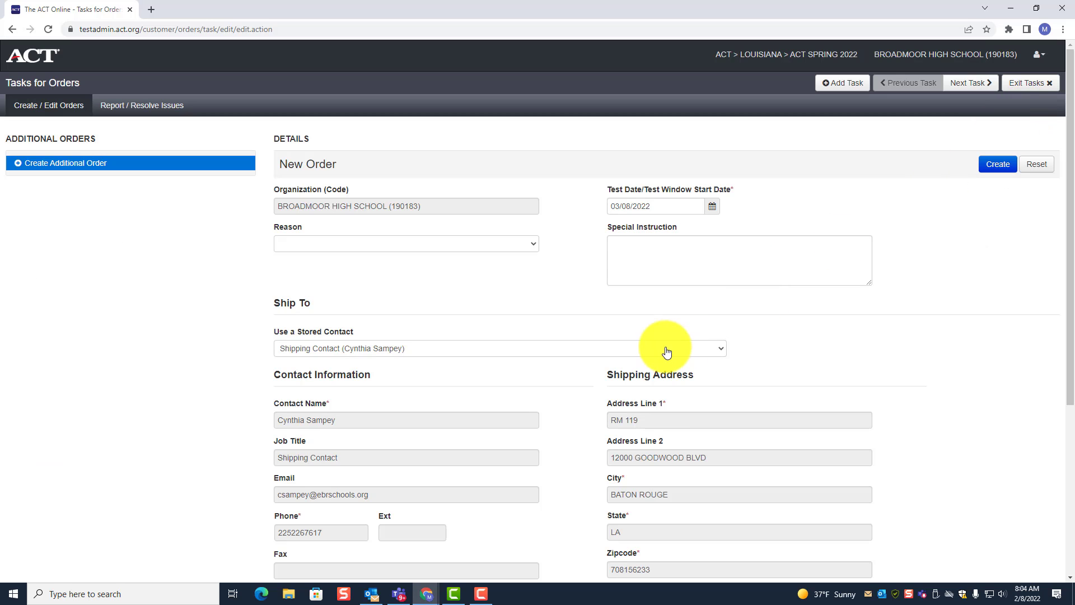
Step: Create the additional order with the selected materials and decline the browser's offer to save the address
scroll(669, 336, down, 1)
scroll(674, 321, down, 3)
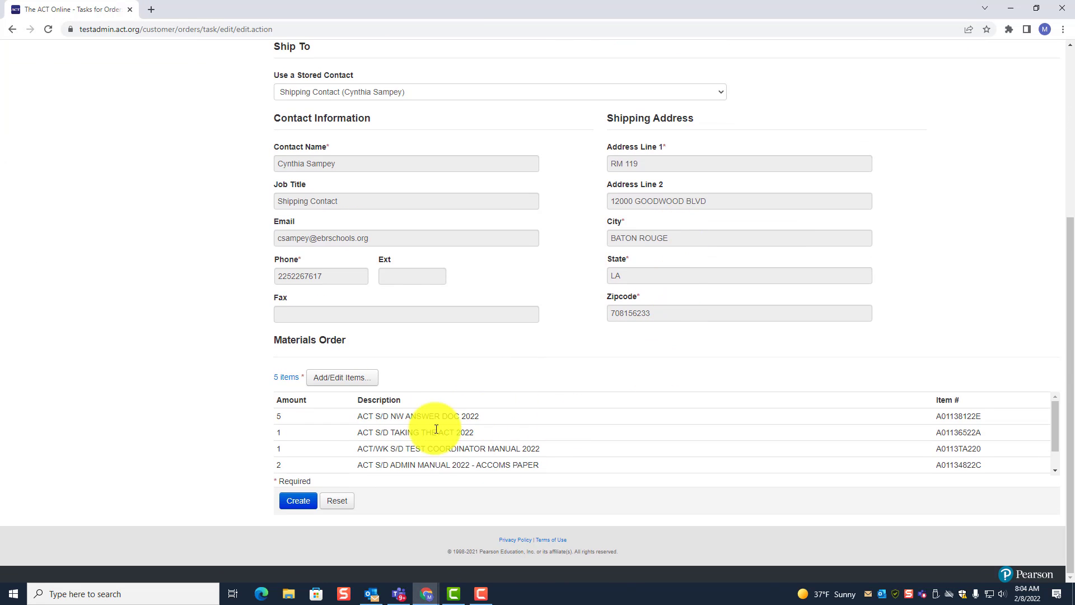
click(303, 506)
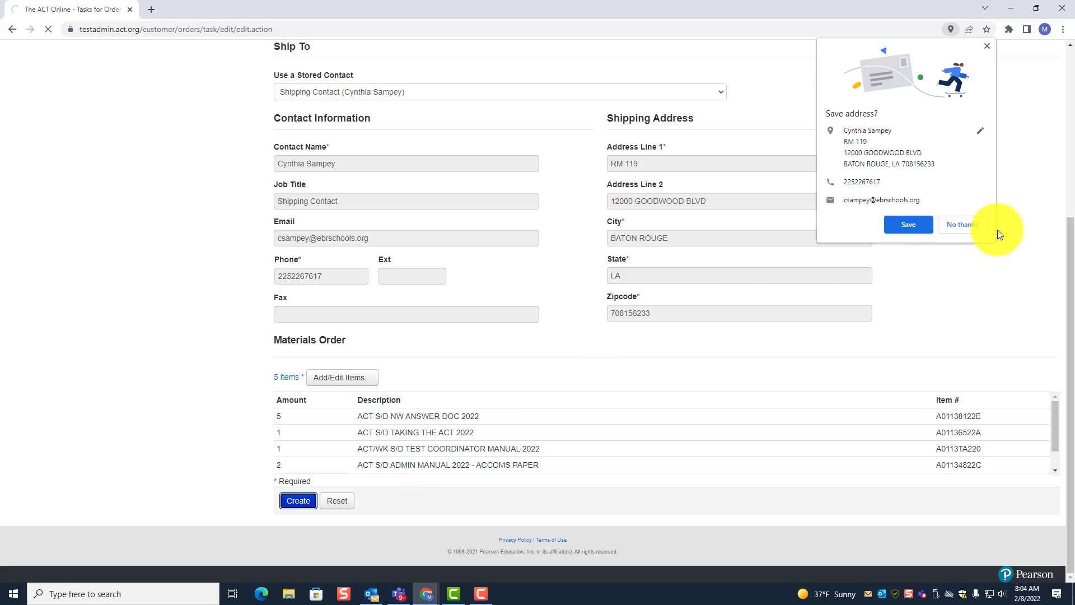
click(958, 224)
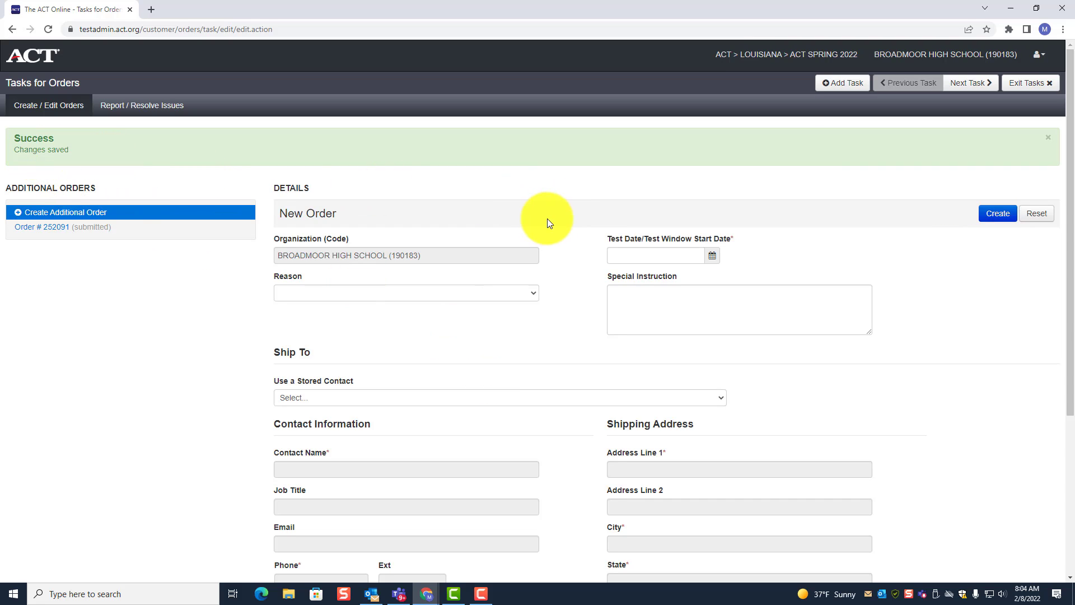
Step: Open the submitted additional order and examine its shipping details and ordered materials
click(47, 232)
scroll(540, 270, down, 4)
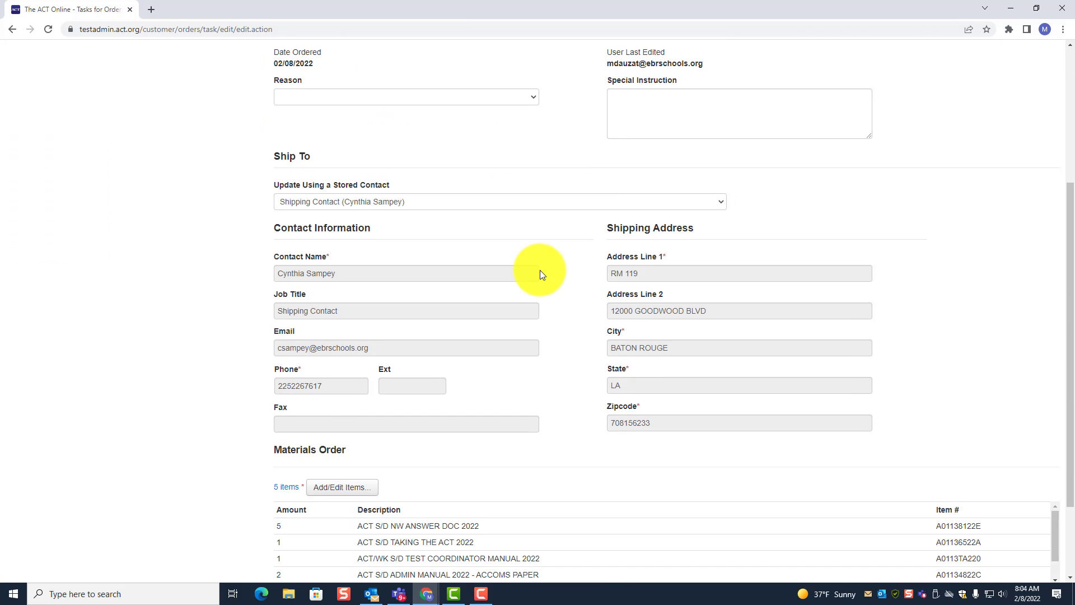
scroll(540, 269, down, 2)
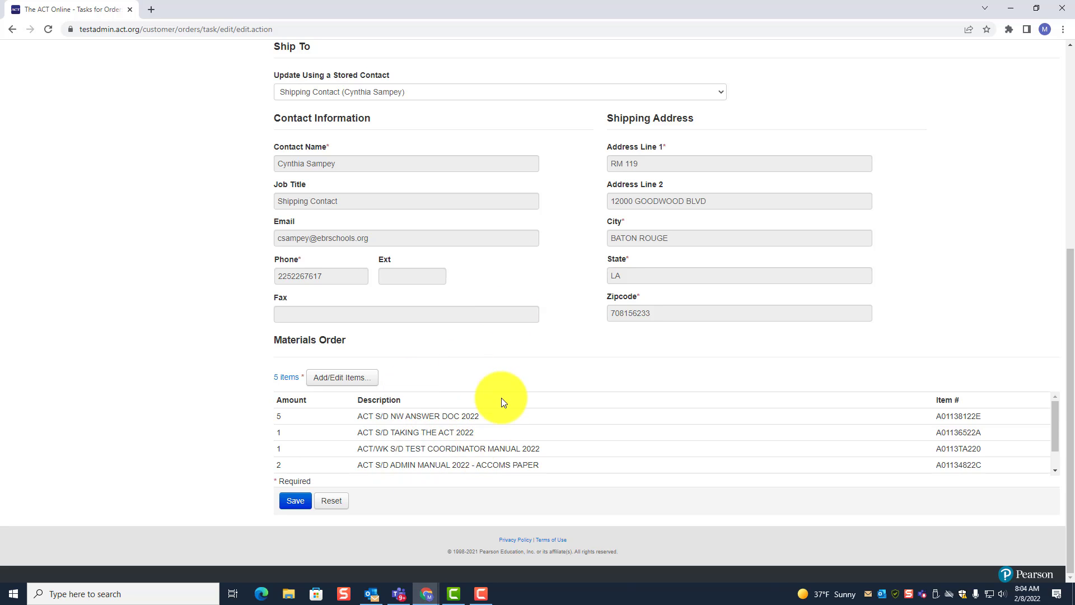
scroll(502, 395, up, 6)
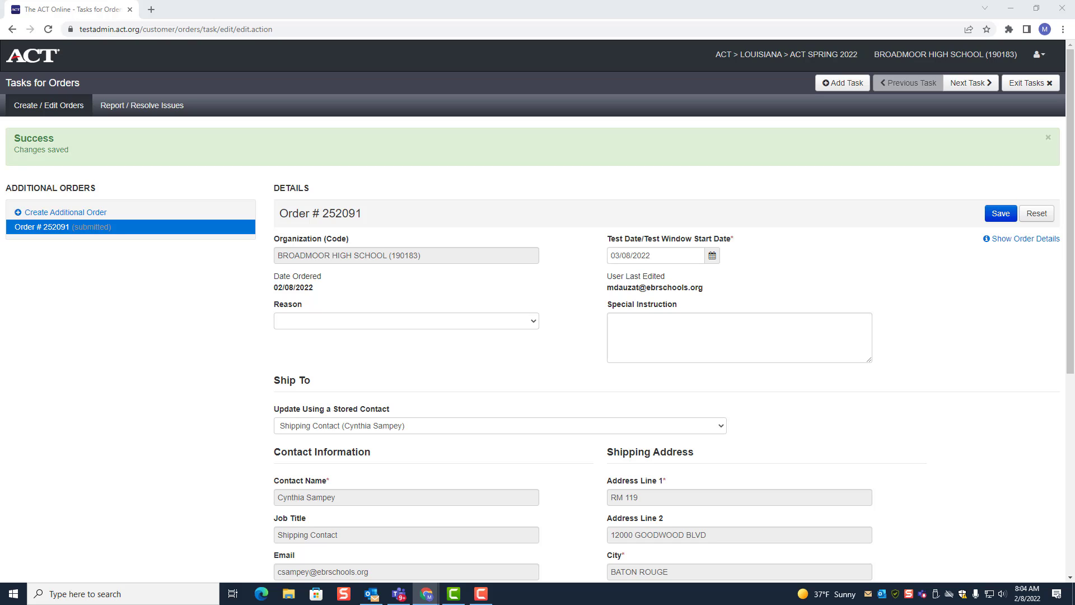
Step: Switch to Outlook and read the PearsonAccess Next Order Submitted e-mail in its own maximized window
click(371, 593)
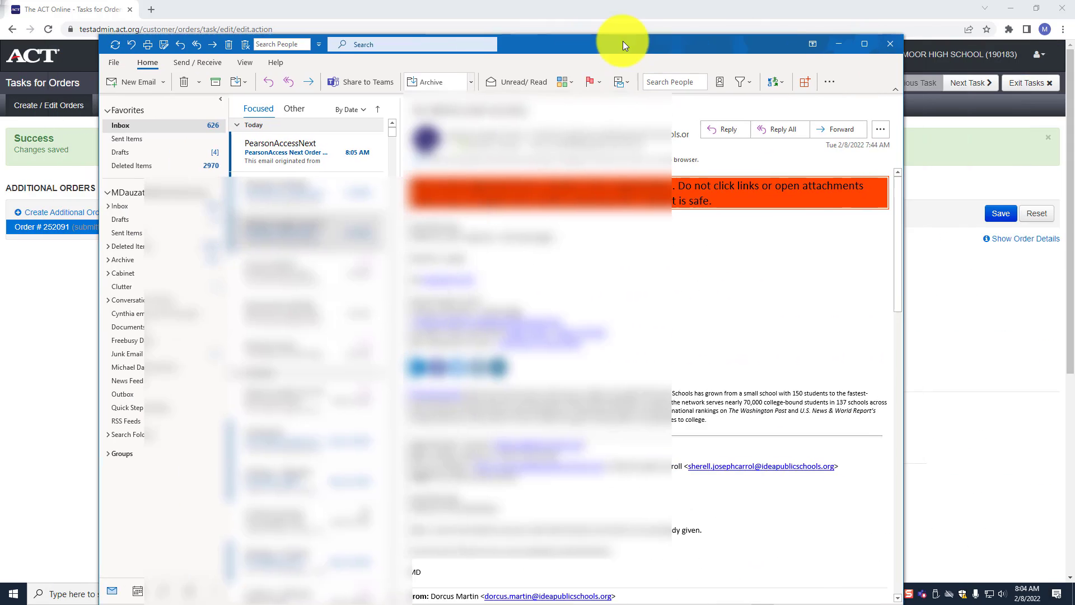
click(300, 155)
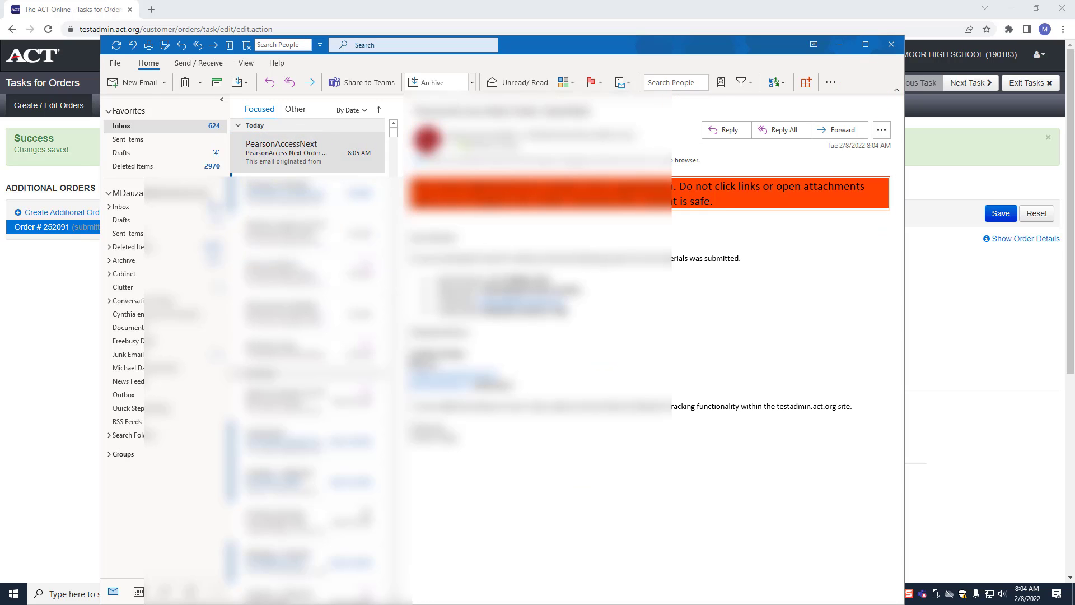
drag(580, 66, 319, 59)
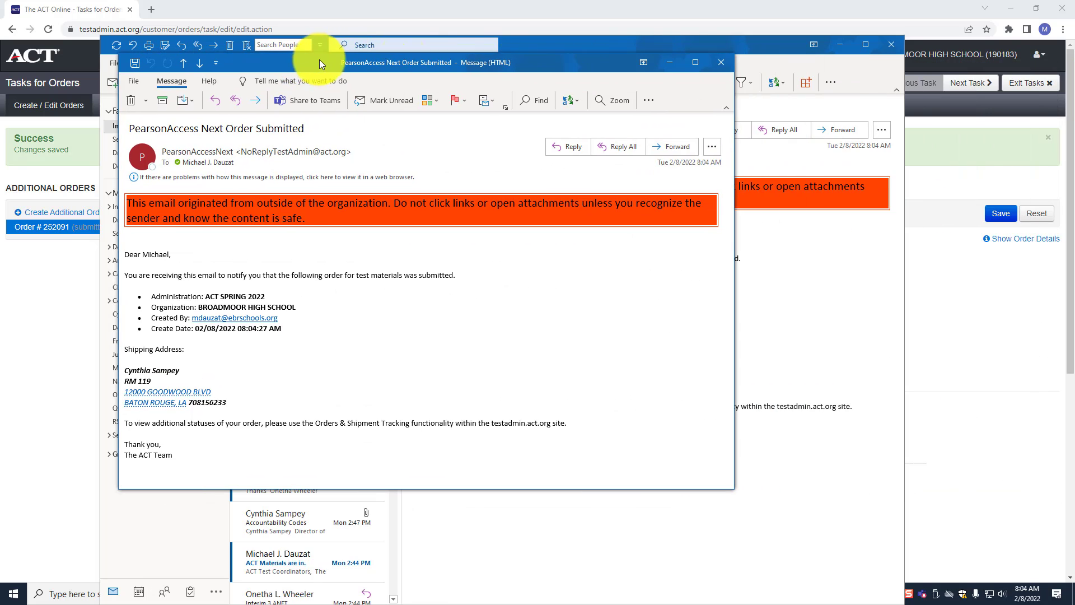
click(697, 63)
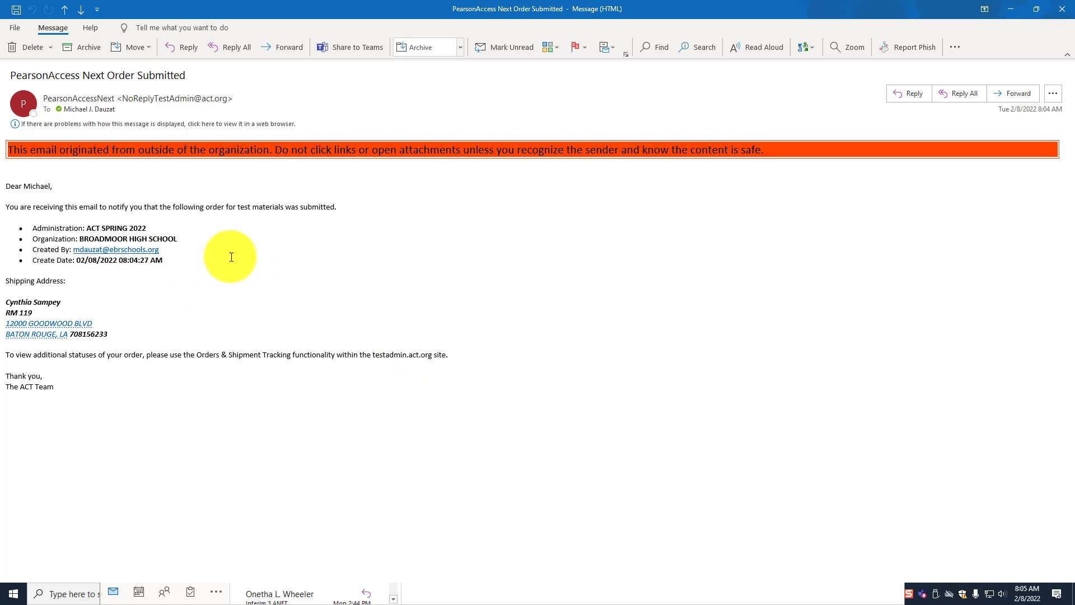
Step: Restore the e-mail window, move the Outlook windows off the order page and return to the ACT site in Chrome
double_click(375, 8)
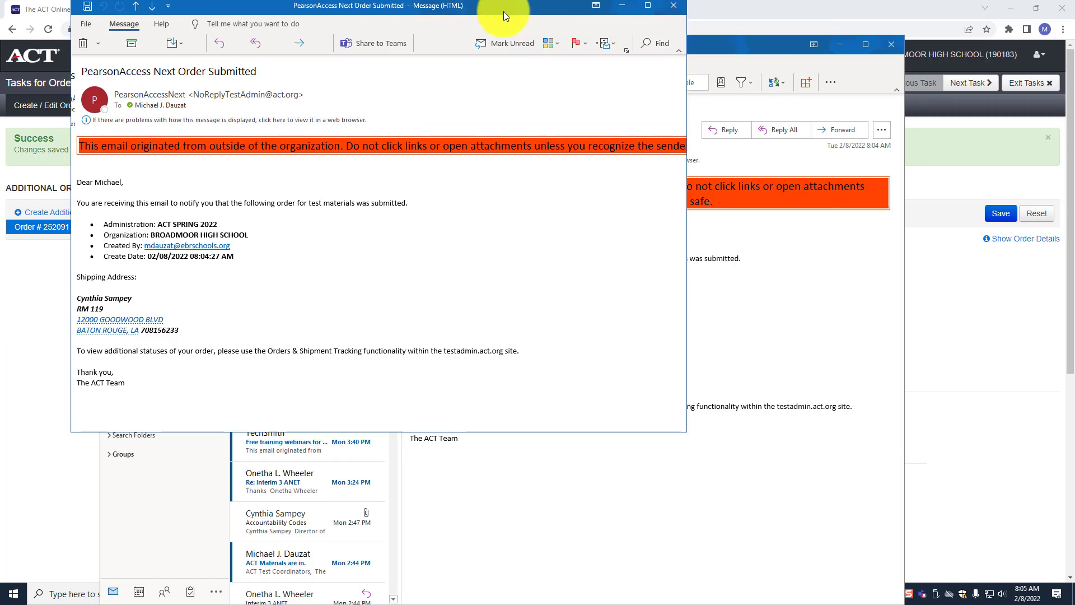
click(756, 56)
drag(975, 61, 1074, 61)
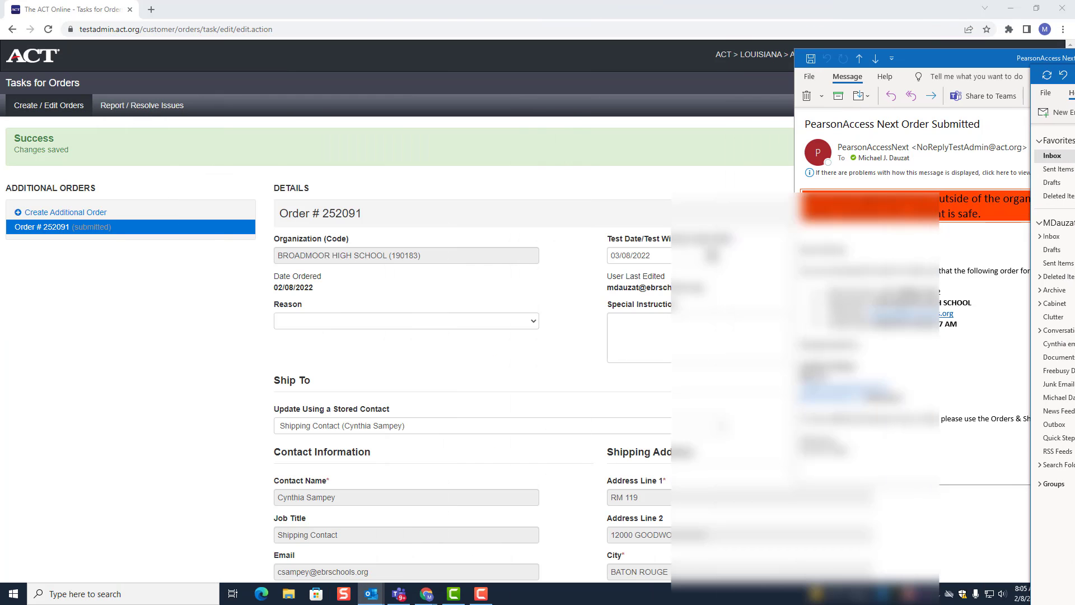
drag(942, 57, 1074, 57)
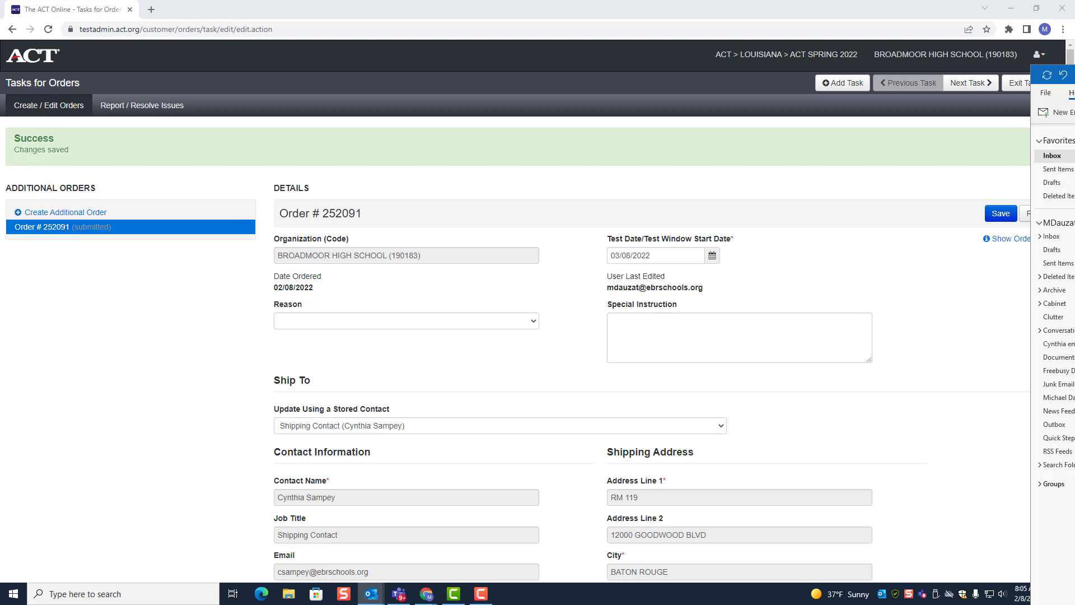
key(alt+Tab)
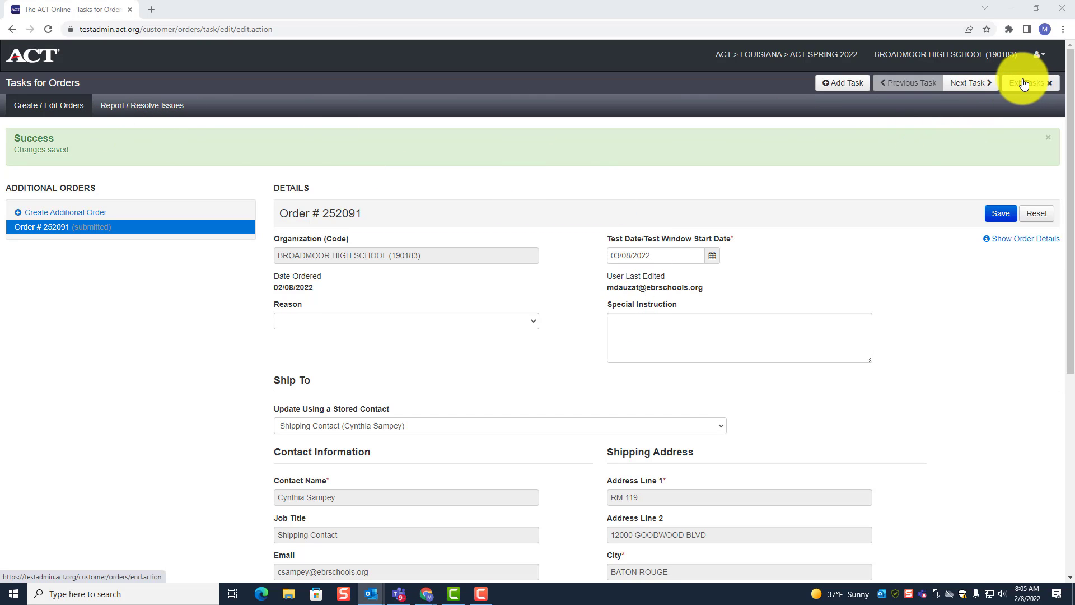
Step: Check the submitted order once more and exit the order tasks to Orders & Shipment Tracking
scroll(865, 216, down, 6)
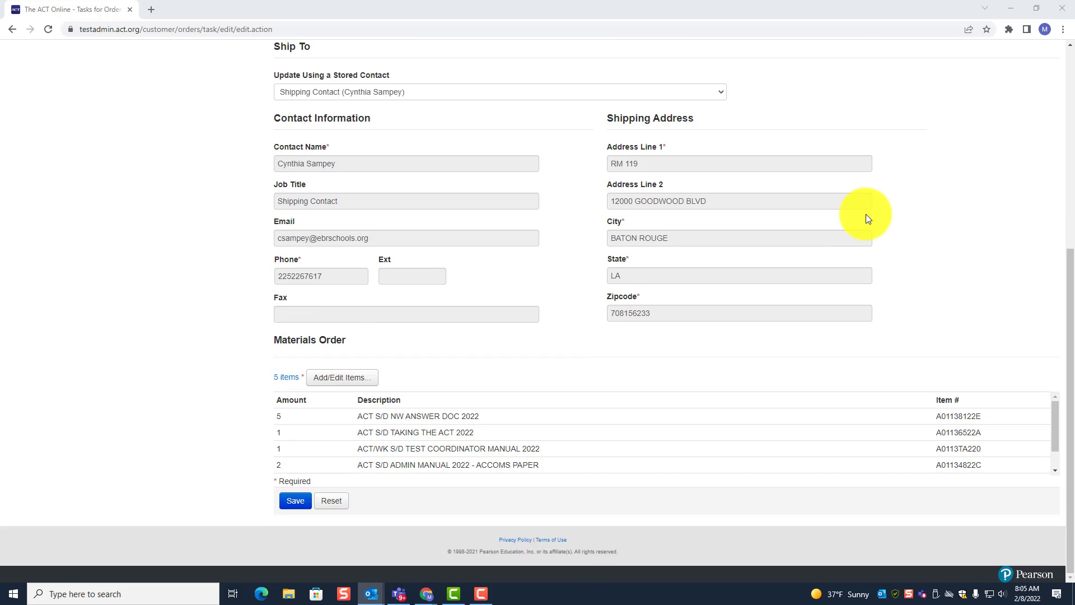
scroll(867, 218, up, 6)
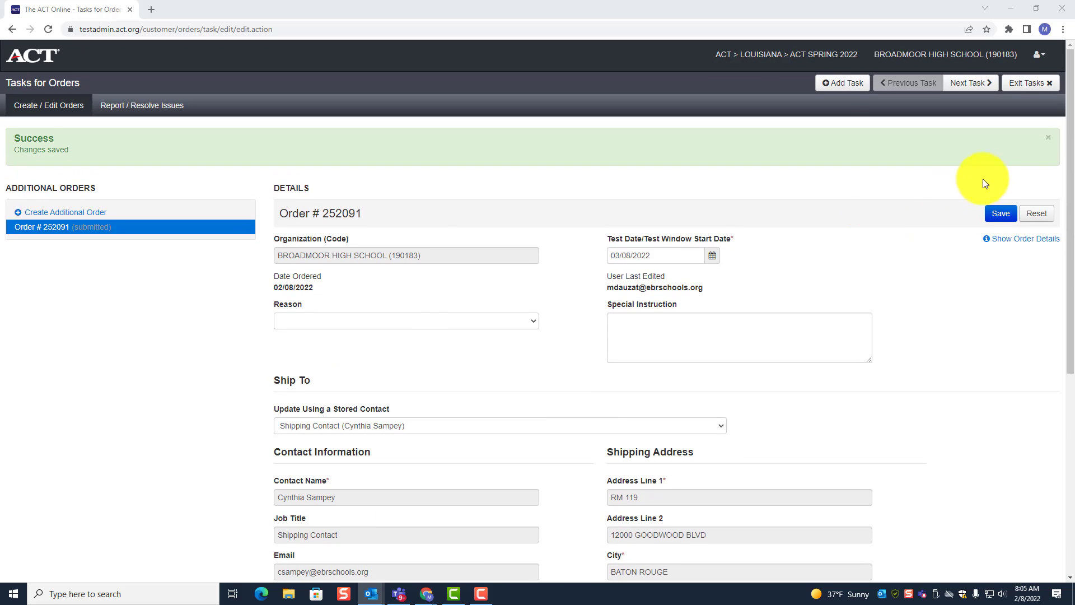
click(1017, 93)
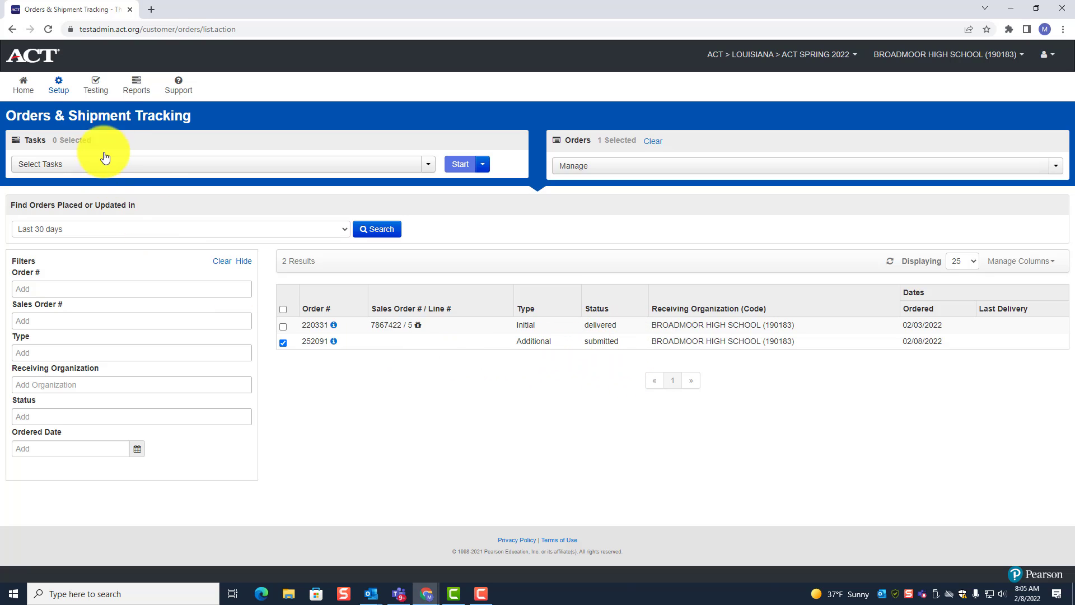
Step: Start all tasks for the submitted additional order, check its shipments under Report / Resolve Issues, and return to Orders & Shipment Tracking
click(66, 93)
click(77, 169)
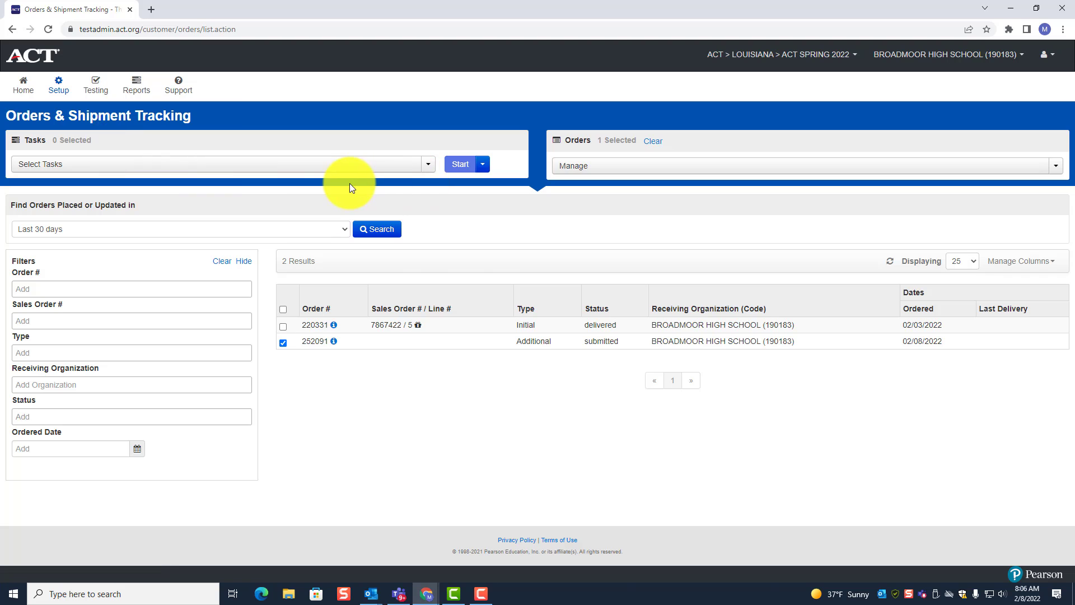
click(482, 164)
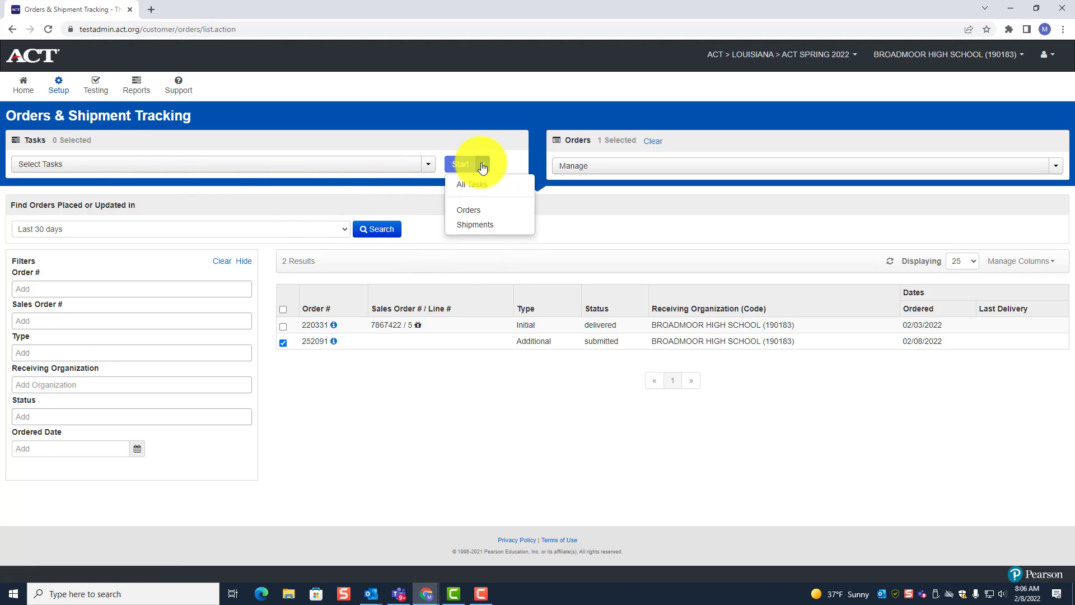
click(475, 187)
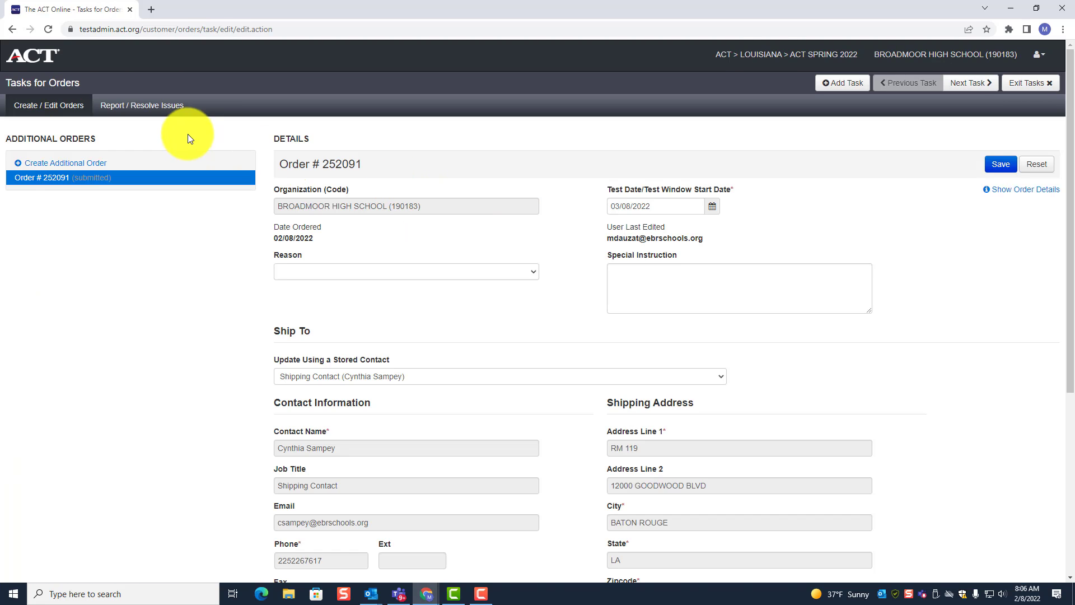
click(153, 112)
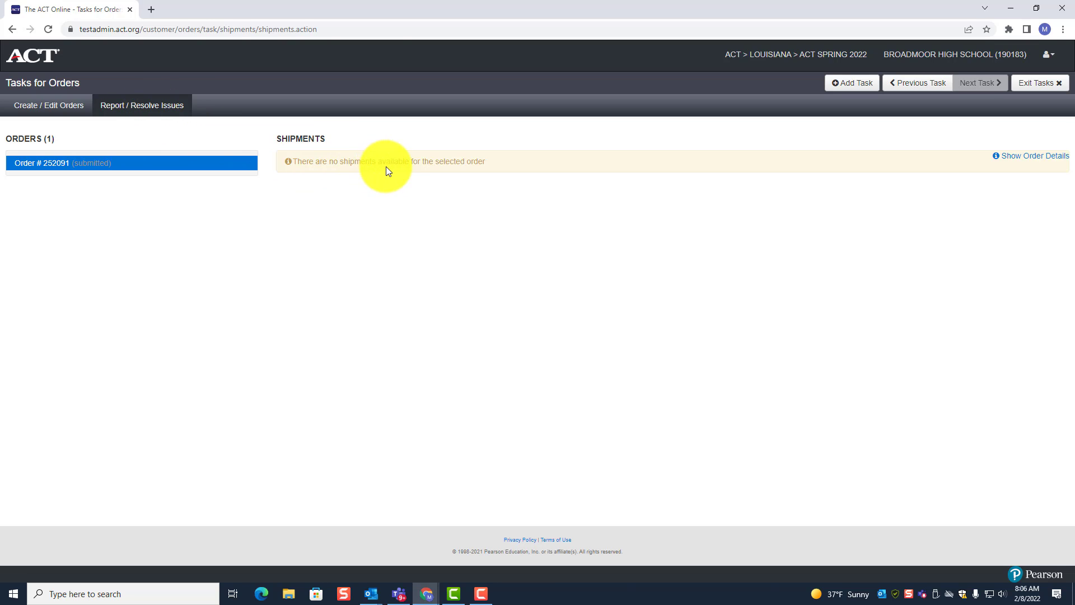
click(1039, 84)
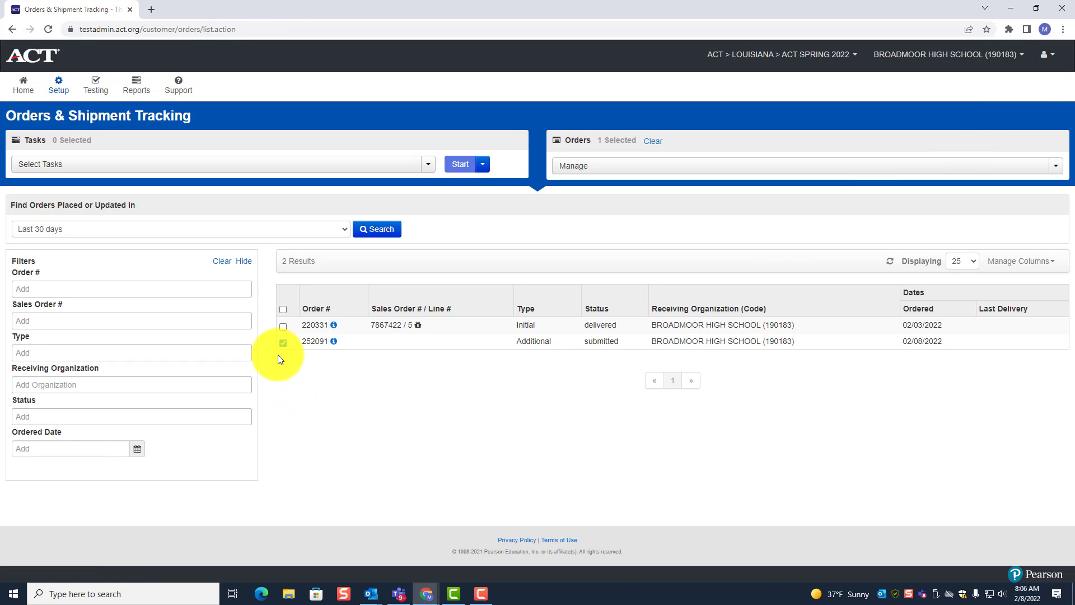
Step: Select only the delivered initial order, view its Report / Resolve Issues shipment form, and exit the tasks without entering anything
click(283, 343)
click(283, 326)
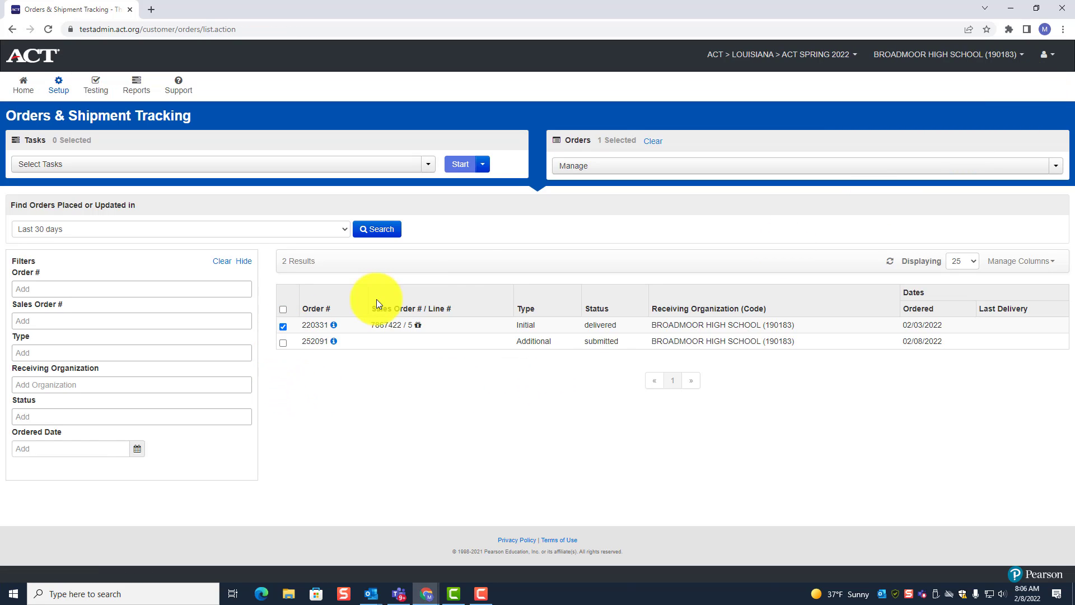
click(483, 164)
click(473, 208)
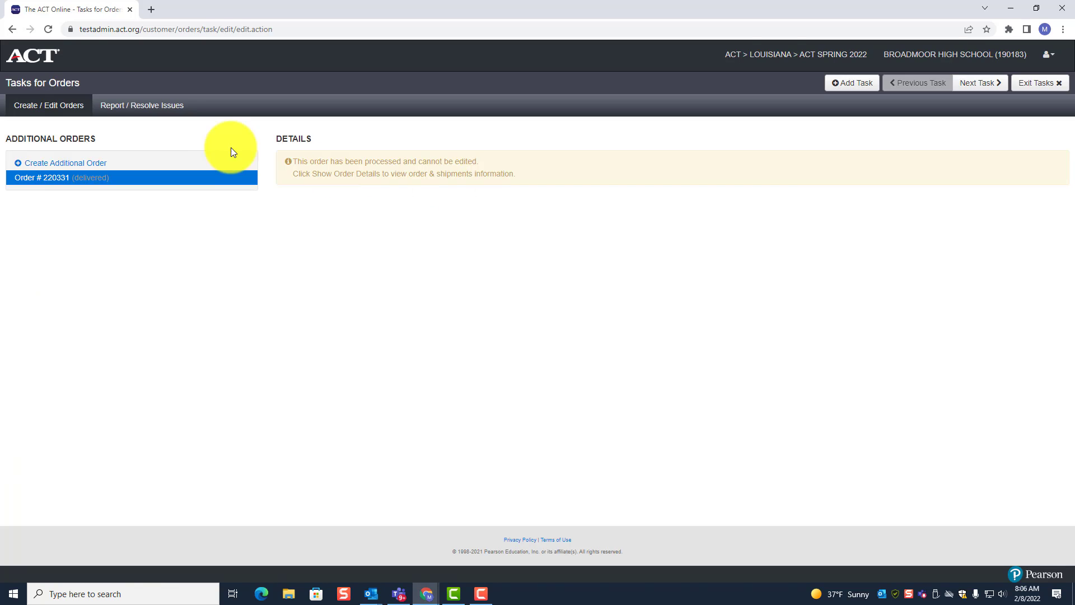
click(156, 111)
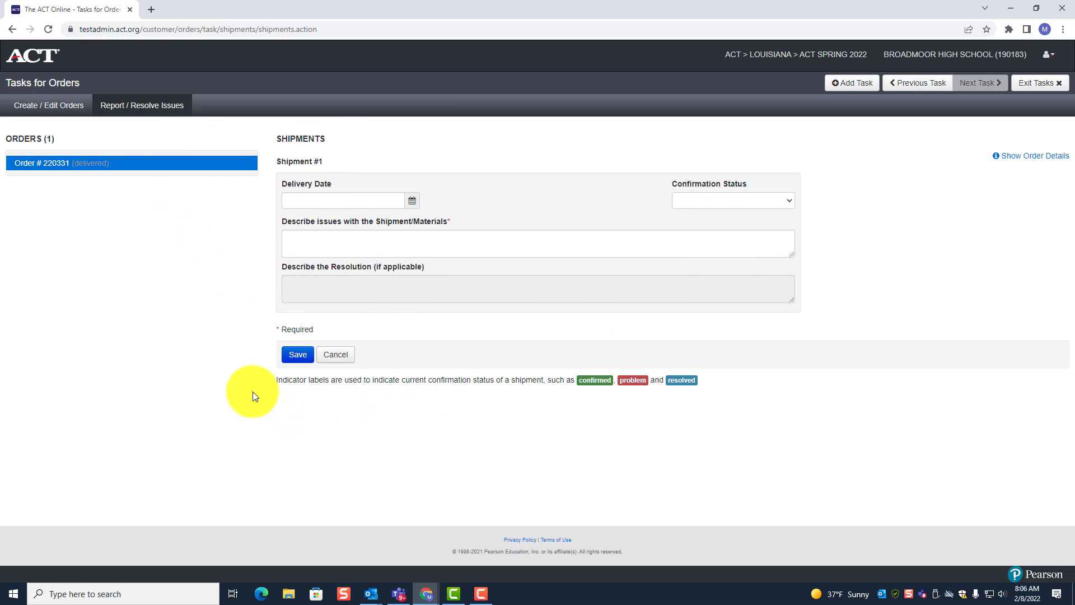
click(1039, 84)
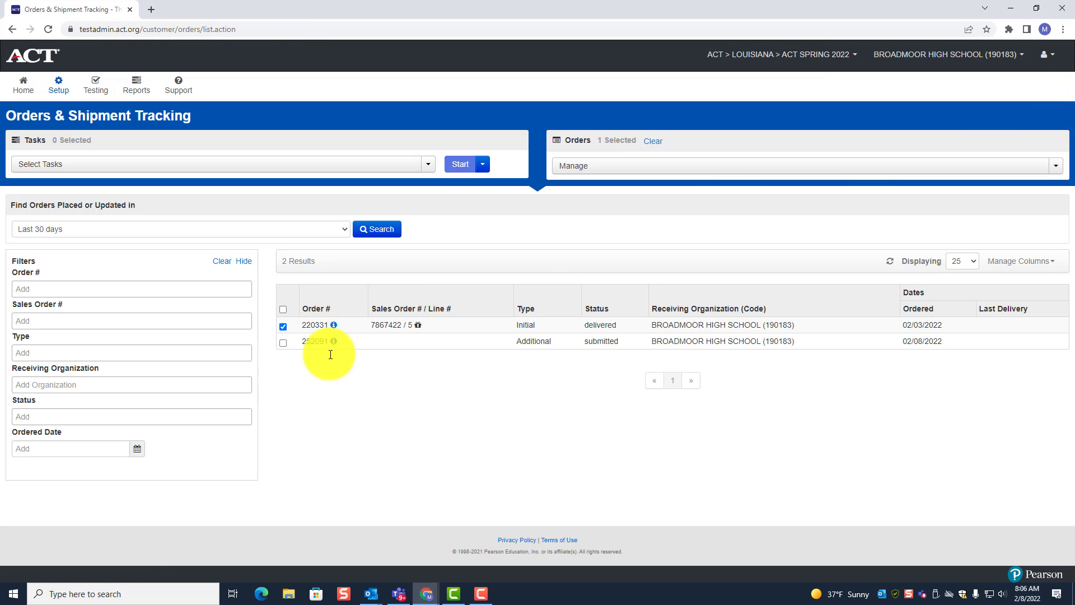